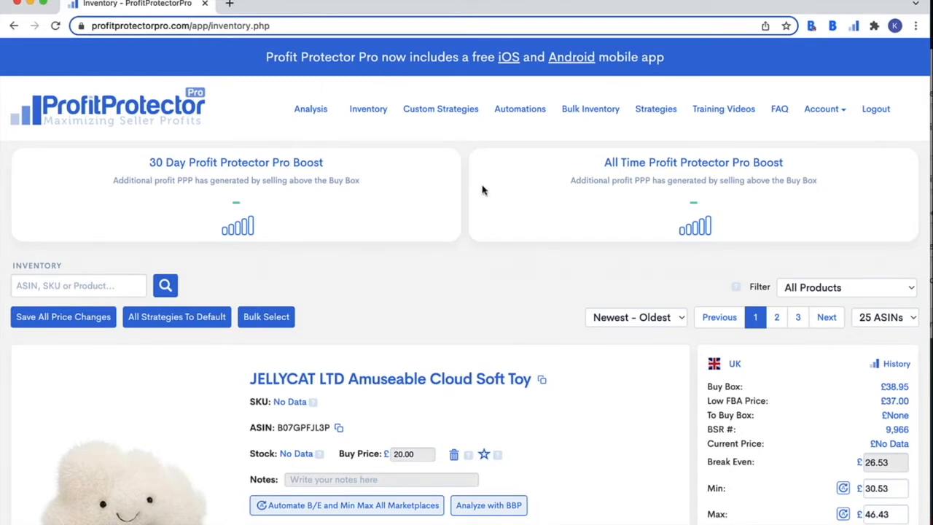
- Open the custom strategies list and review the answers saved in the existing New Default Custom Strategy
left_click(440, 109)
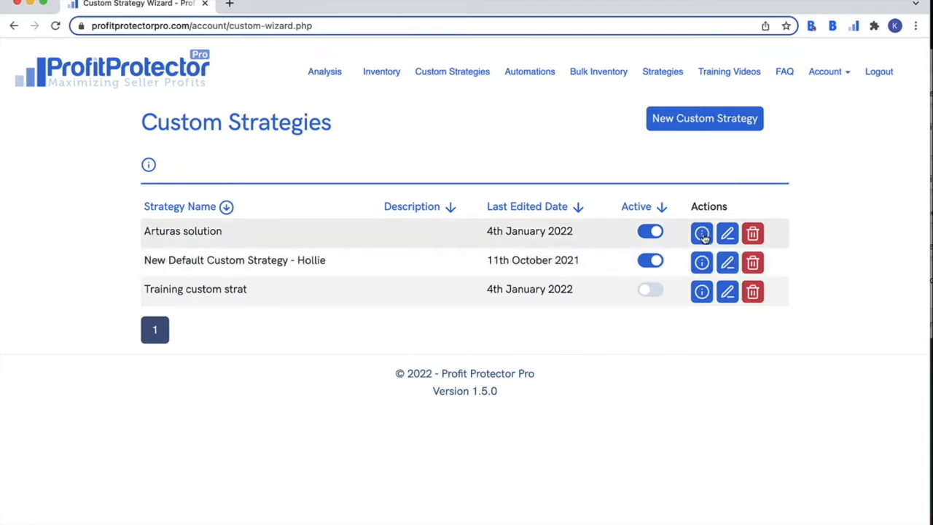
left_click(701, 264)
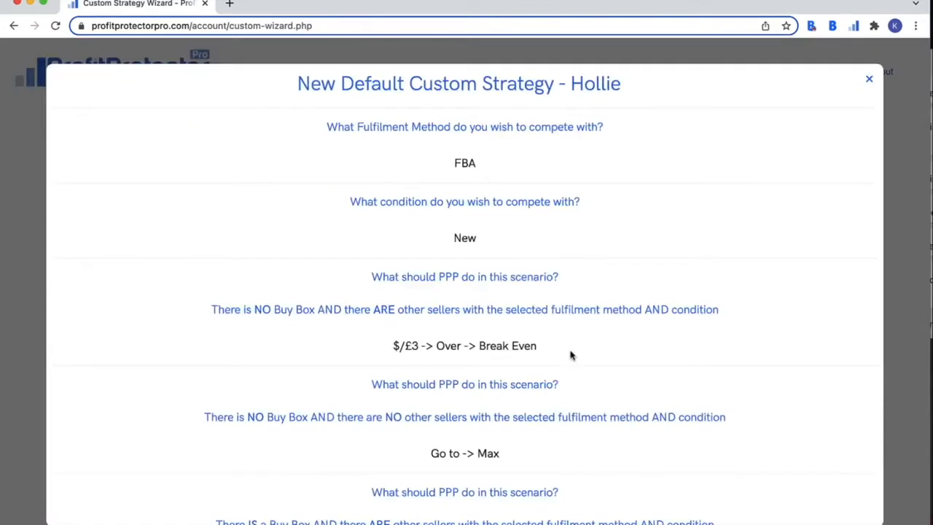
scroll(542, 379, "down", 5)
scroll(541, 379, "down", 3)
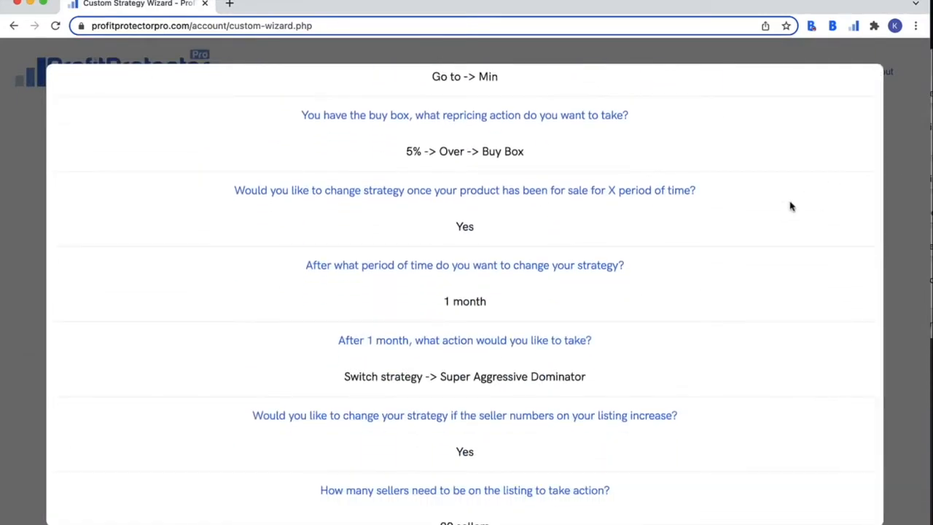
scroll(787, 200, "up", 8)
left_click(868, 79)
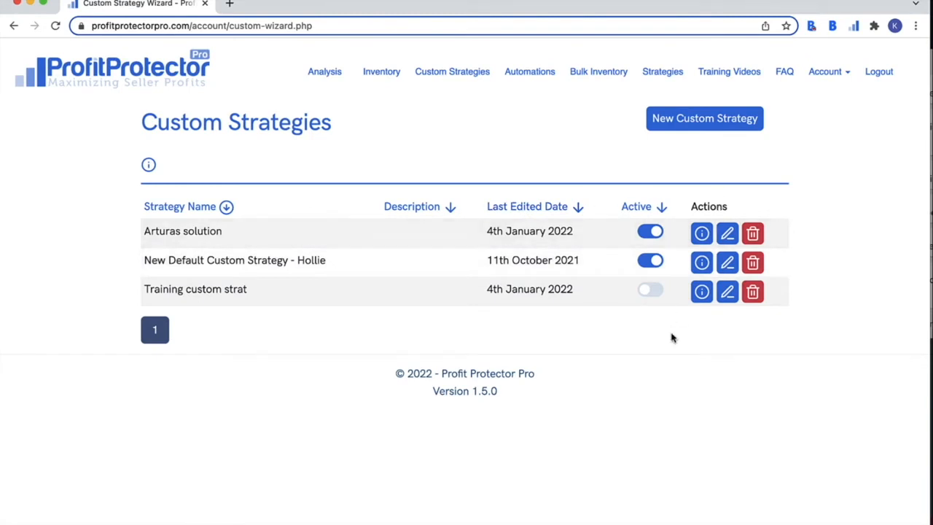
- Start a new custom strategy and set FBA as the fulfilment method to compete with
left_click(705, 119)
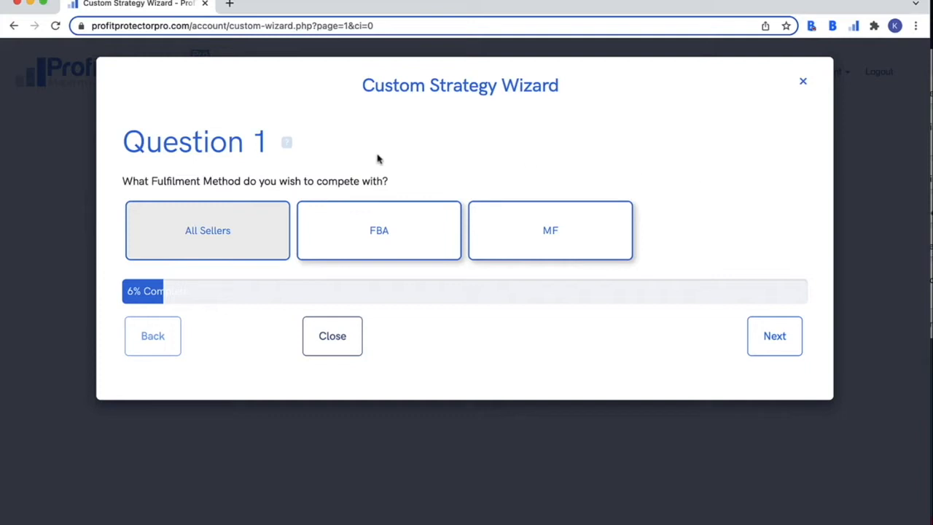
mouse_move(287, 146)
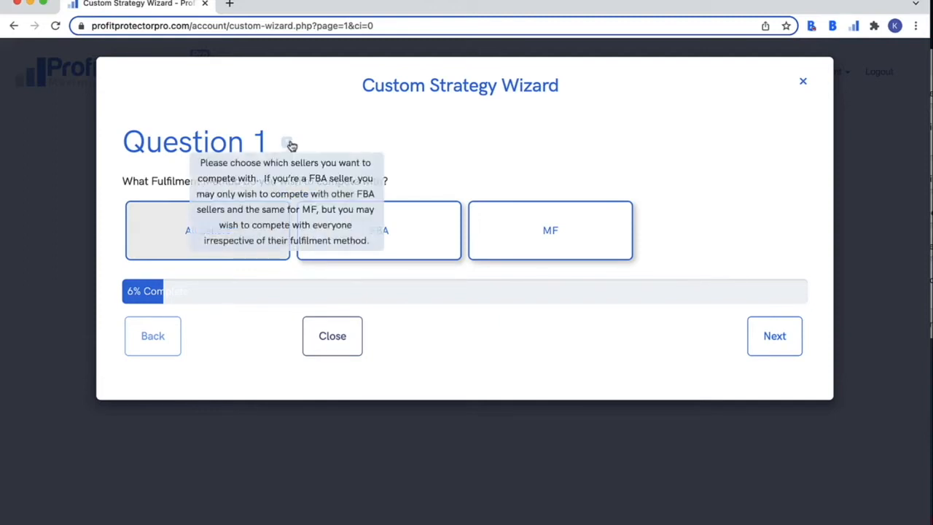
left_click(406, 235)
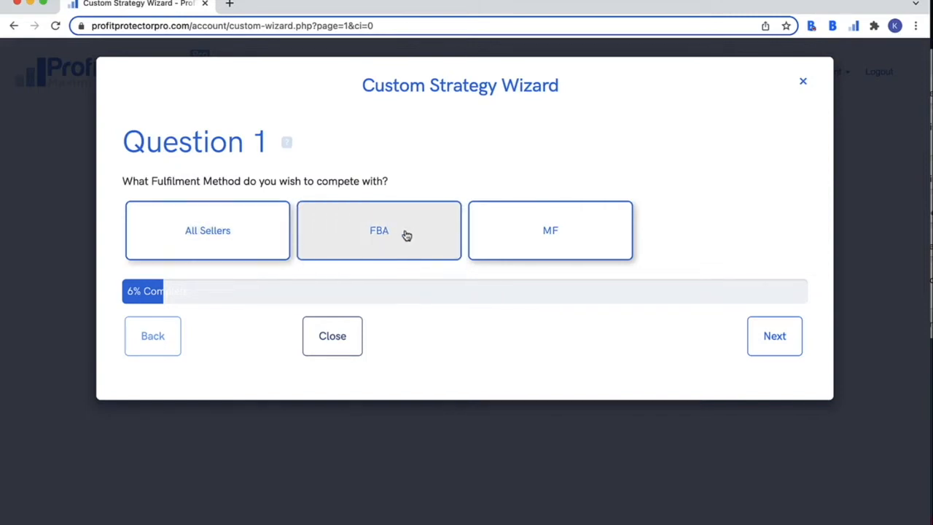
left_click(763, 341)
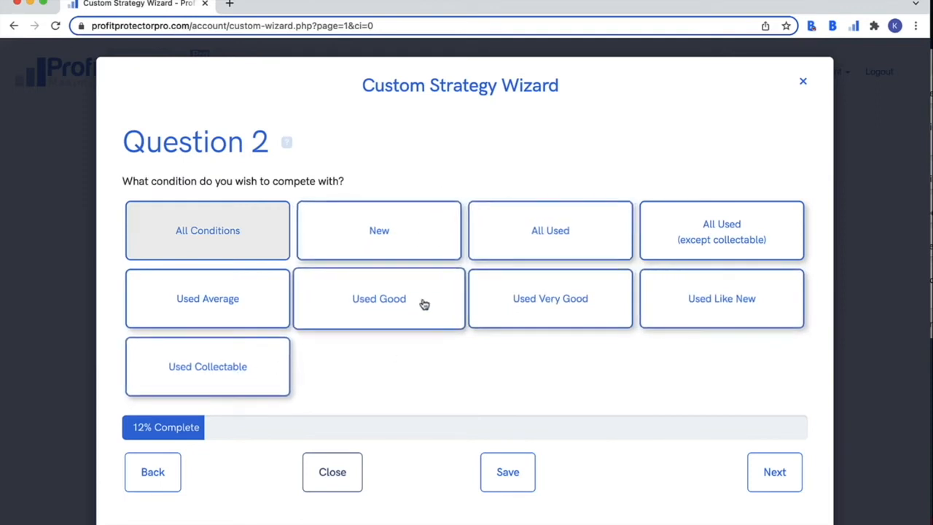
- Try out selecting and clearing several competing conditions: New, All Used, Used Very Good, Used Good and Used Average
left_click(435, 238)
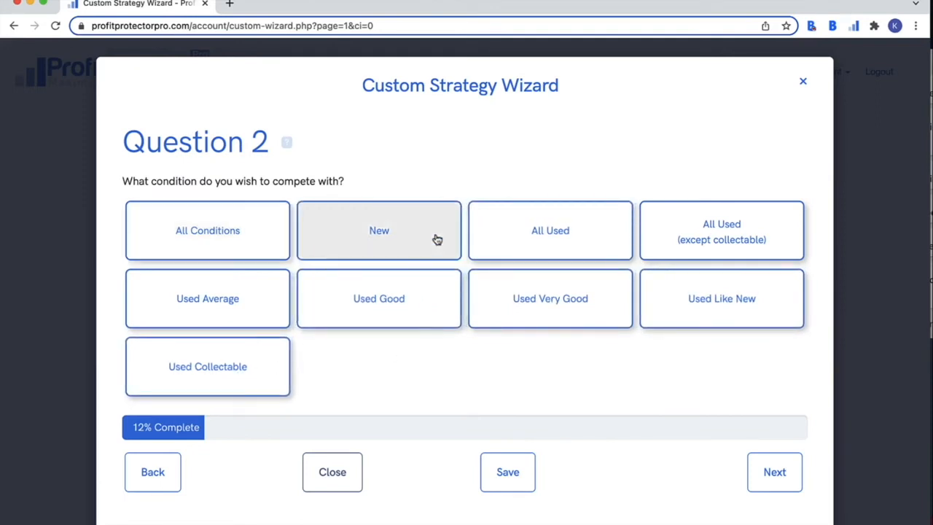
left_click(500, 237)
left_click(406, 245)
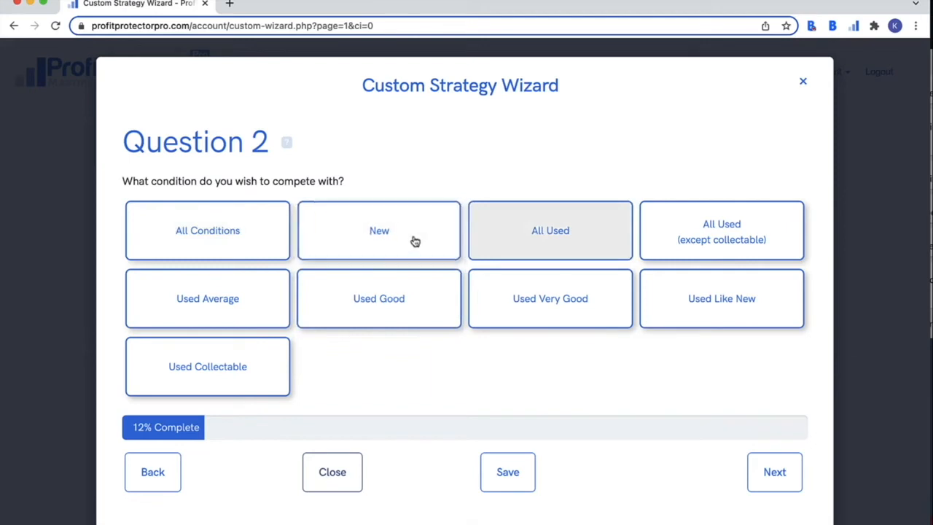
left_click(413, 242)
left_click(445, 231)
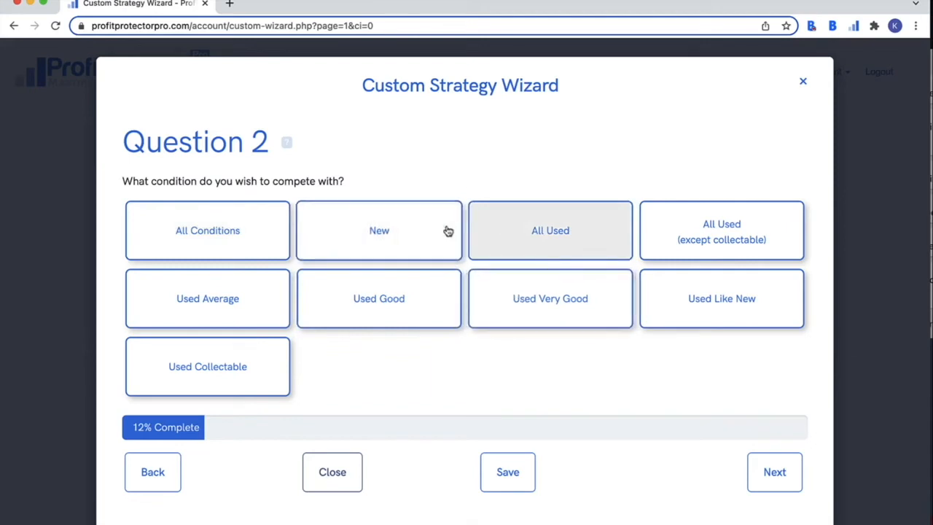
left_click(525, 238)
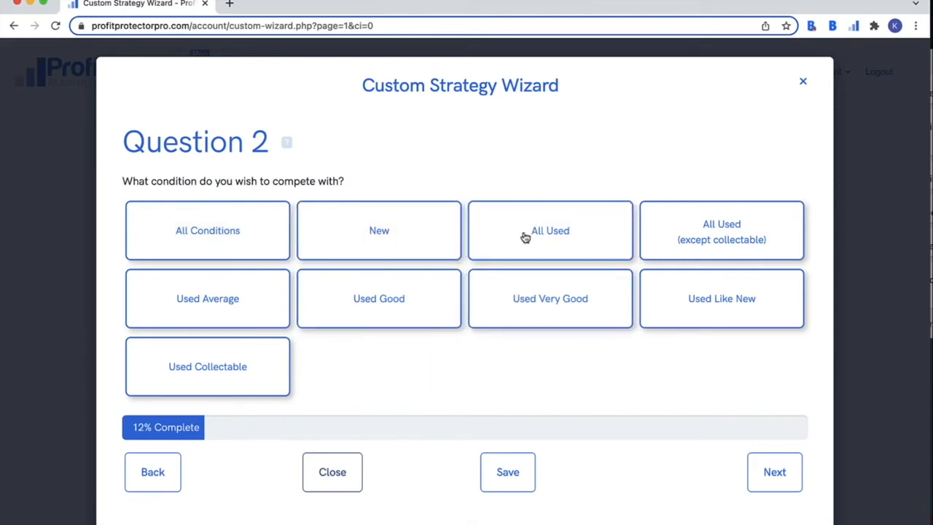
left_click(523, 236)
left_click(520, 291)
left_click(408, 303)
left_click(237, 309)
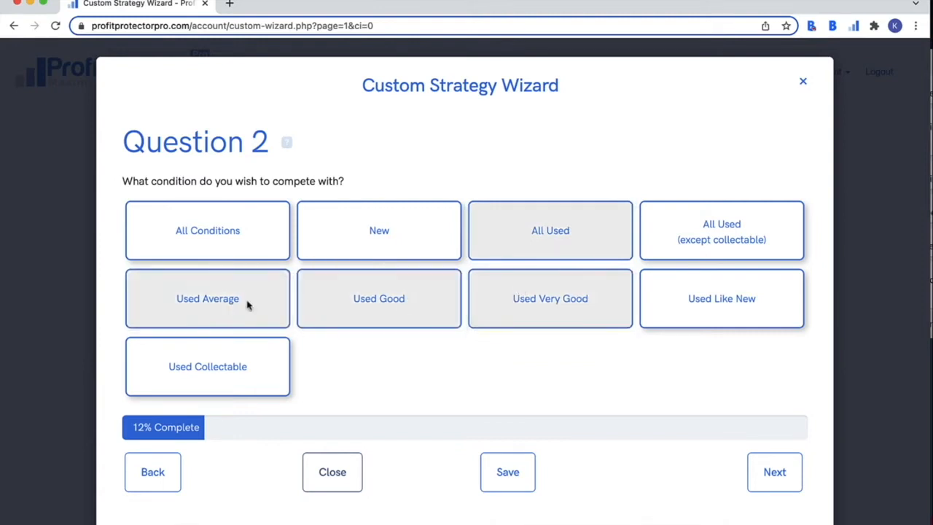
left_click(541, 250)
left_click(544, 293)
left_click(388, 296)
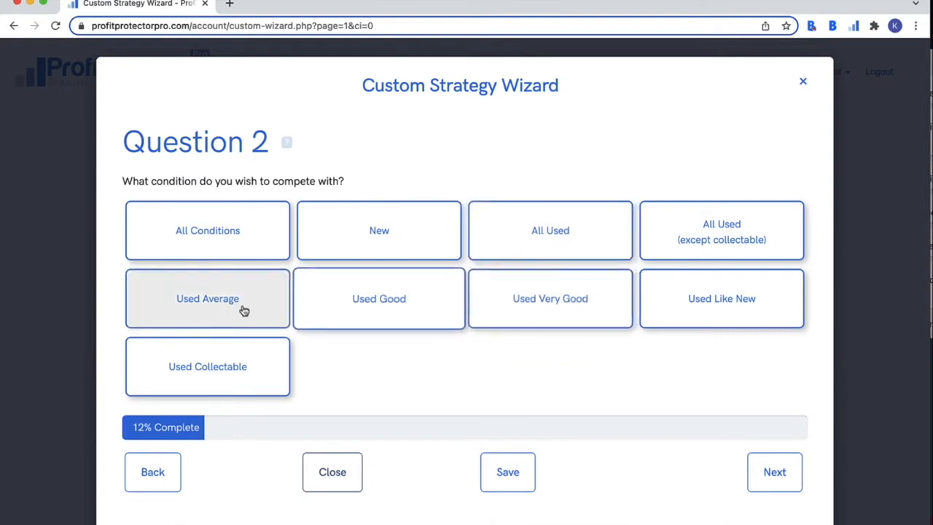
left_click(246, 308)
- Choose New as the condition to compete with and continue to question 3
left_click(366, 243)
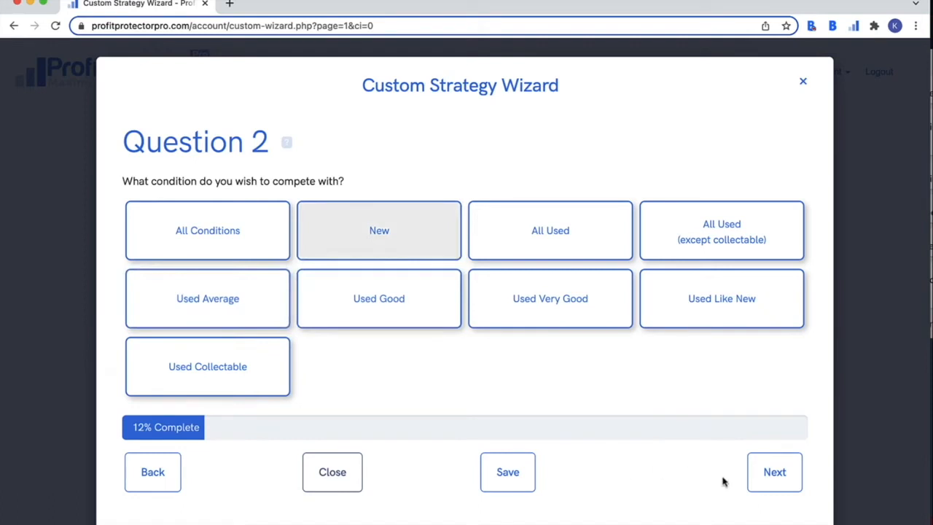
left_click(762, 467)
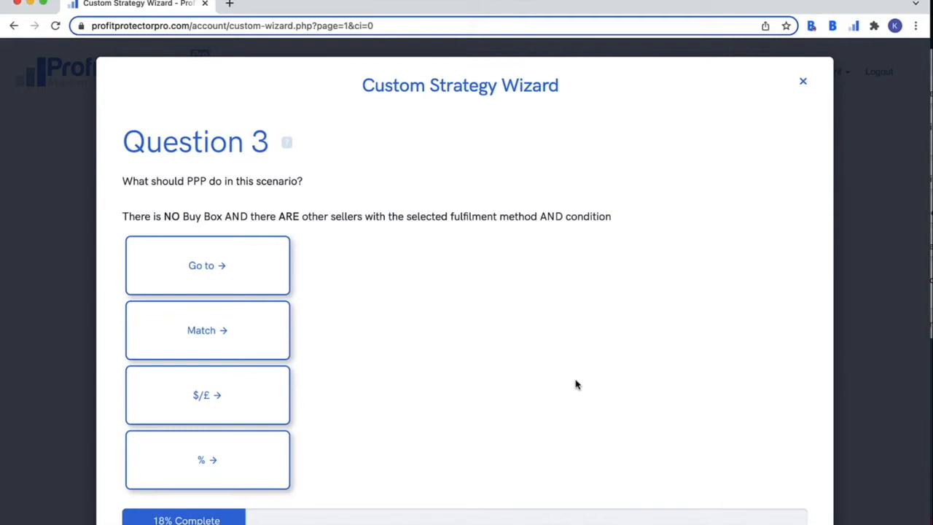
- Examine the follow-up choices offered under Go to, Match, $/£ and % for no Buy Box with other matching sellers
left_click(269, 279)
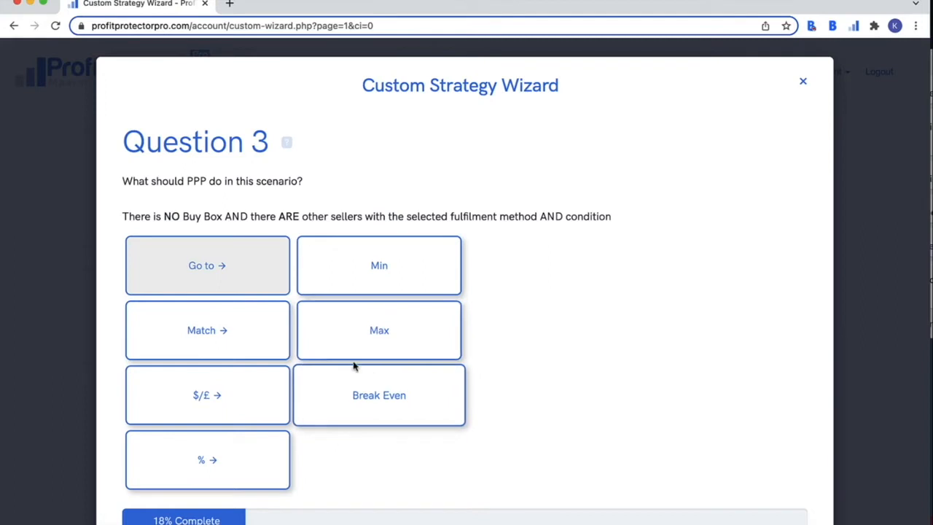
left_click(244, 342)
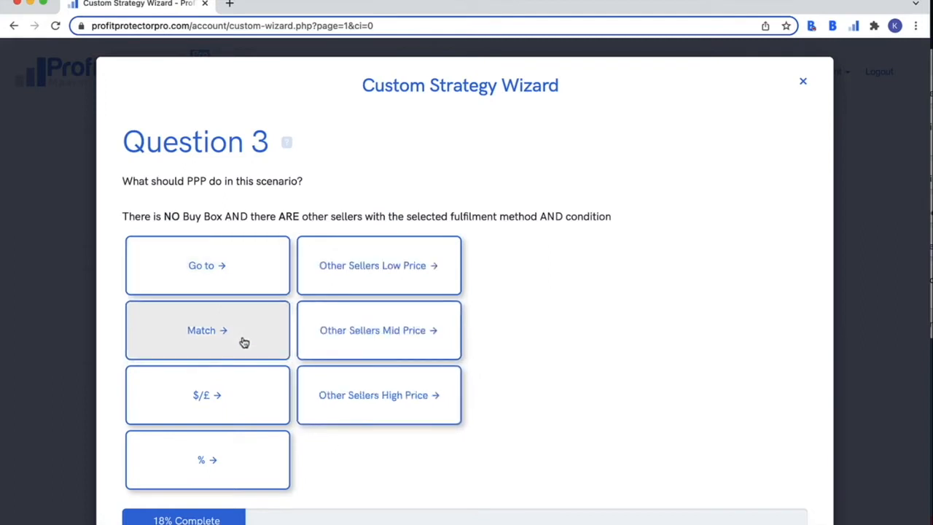
left_click(357, 276)
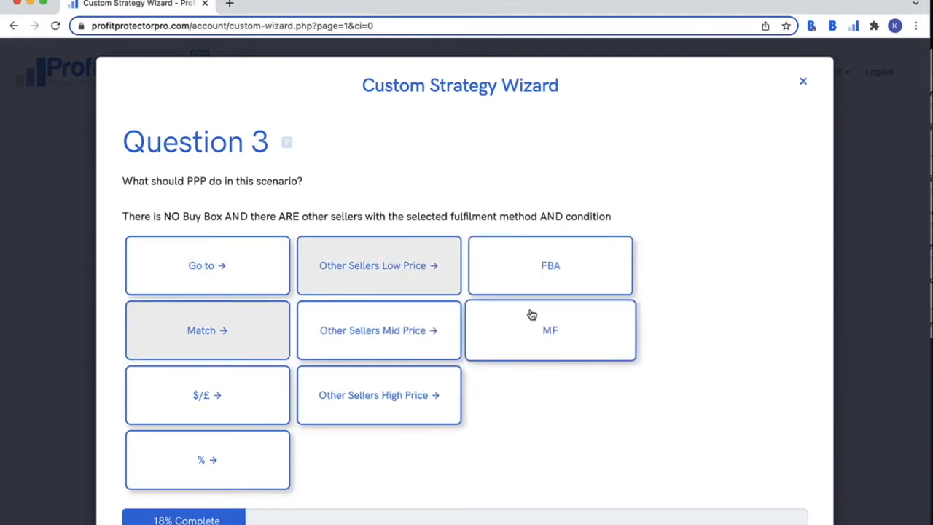
left_click(386, 329)
left_click(397, 392)
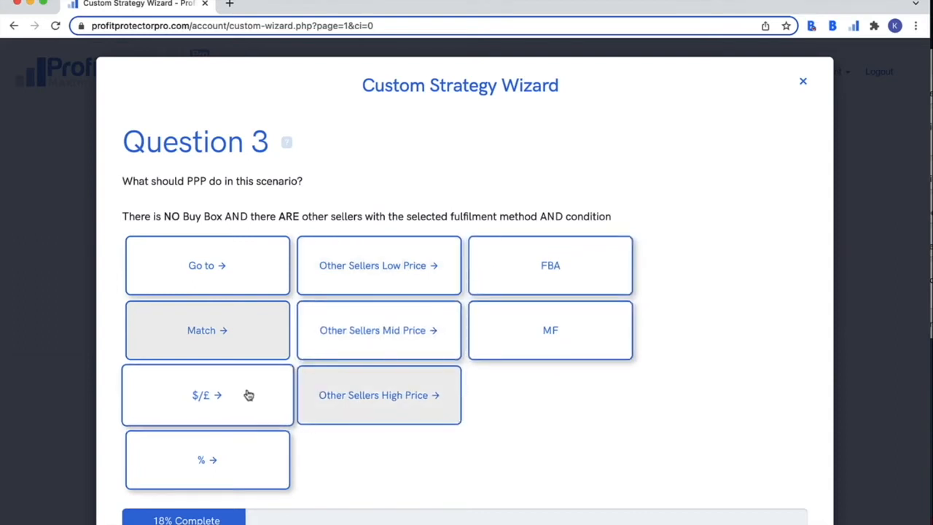
left_click(208, 400)
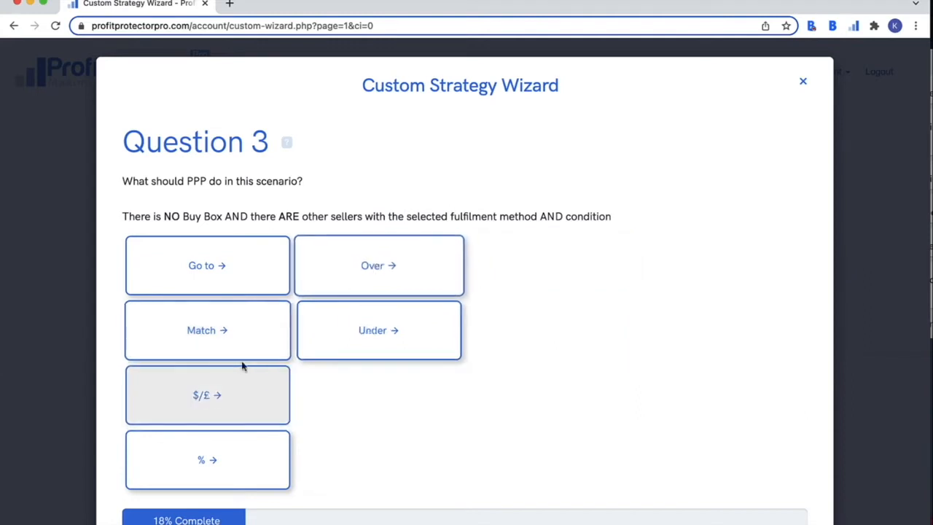
left_click(321, 290)
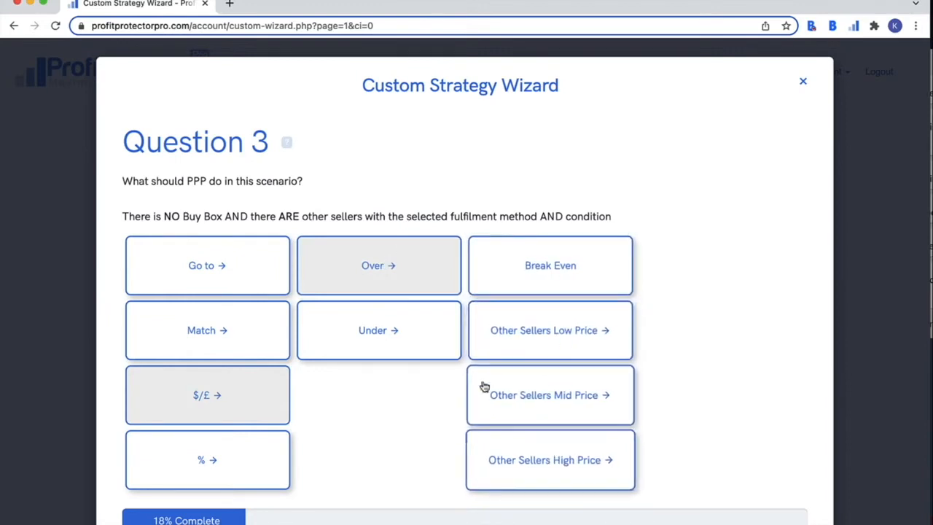
left_click(429, 349)
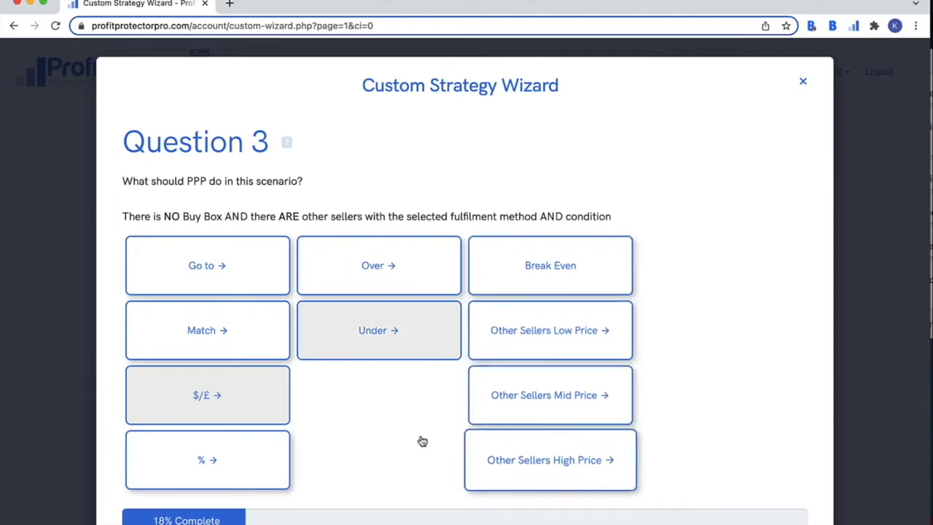
left_click(210, 465)
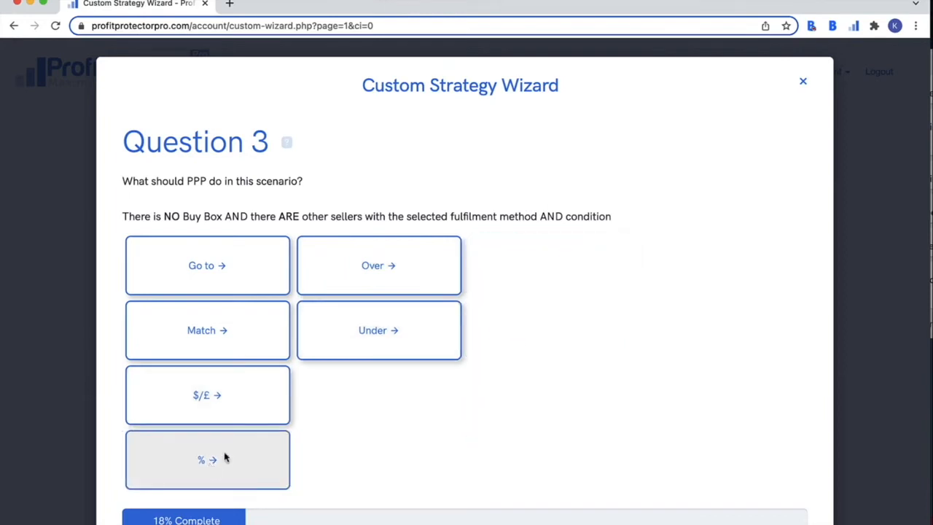
left_click(391, 276)
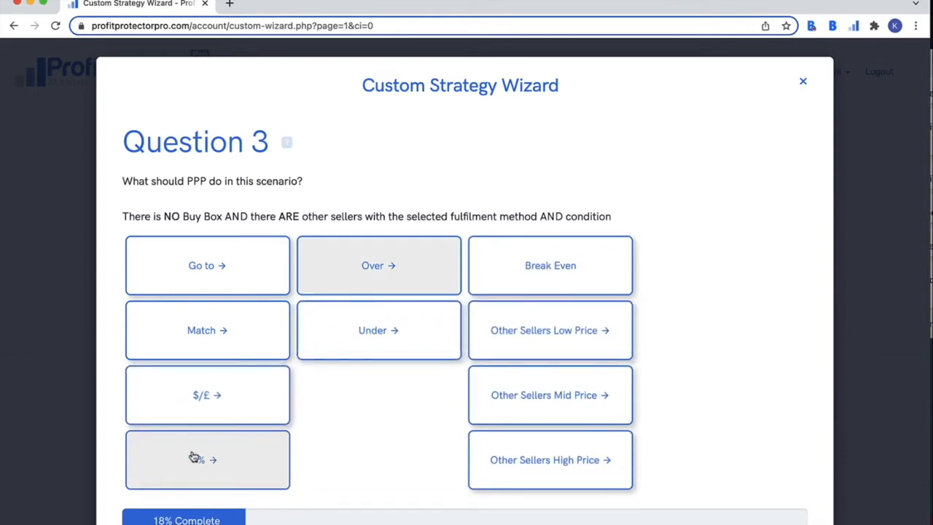
left_click(209, 406)
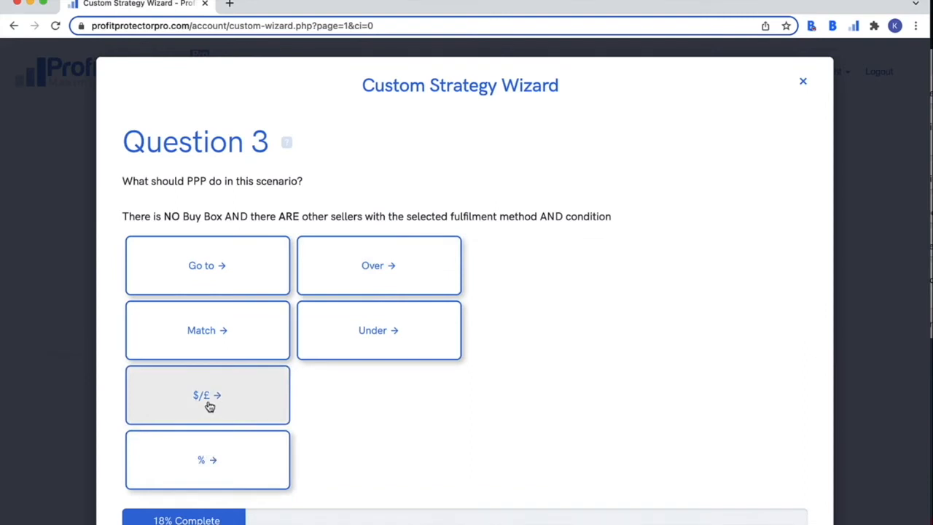
- Answer question 3 with Match, Other Sellers Mid Price, FBA
left_click(198, 339)
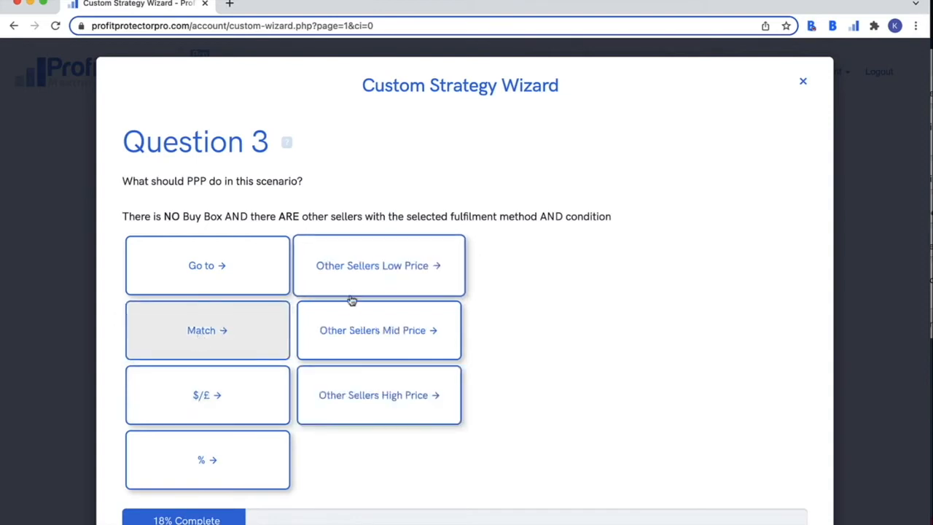
left_click(358, 331)
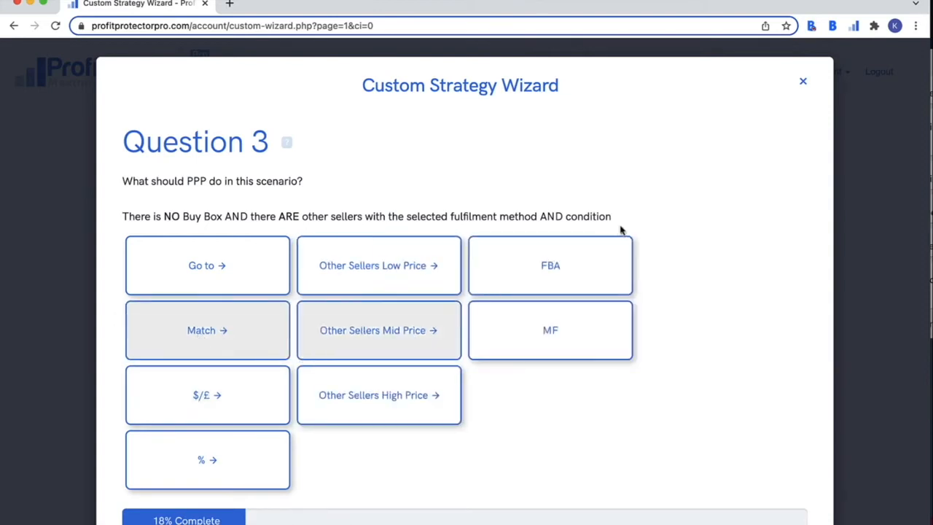
left_click(585, 271)
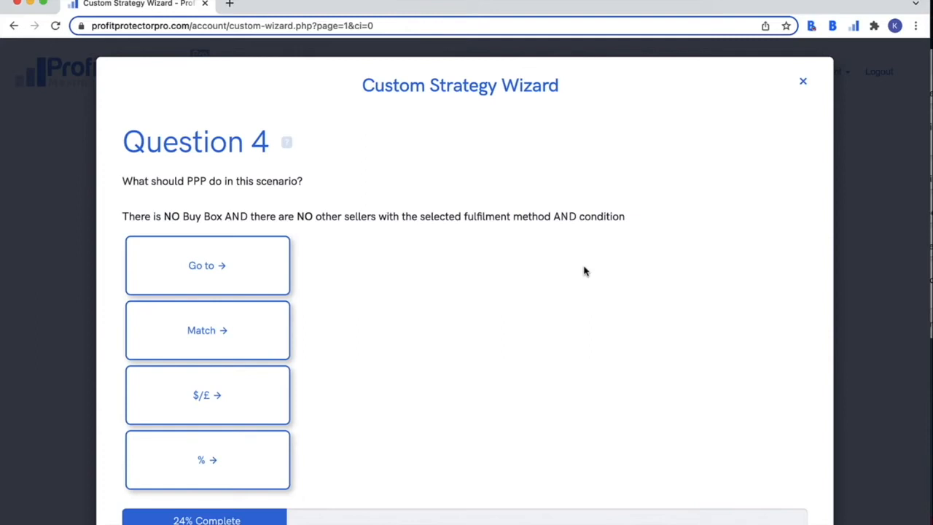
- For no Buy Box and no other matching sellers, compare the repricing options and set the action to Go to Max
left_click(212, 267)
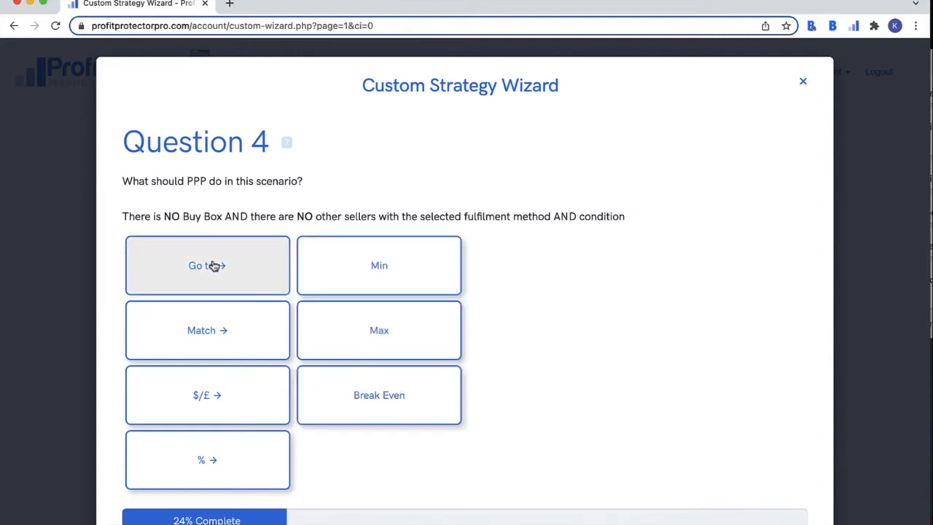
left_click(226, 329)
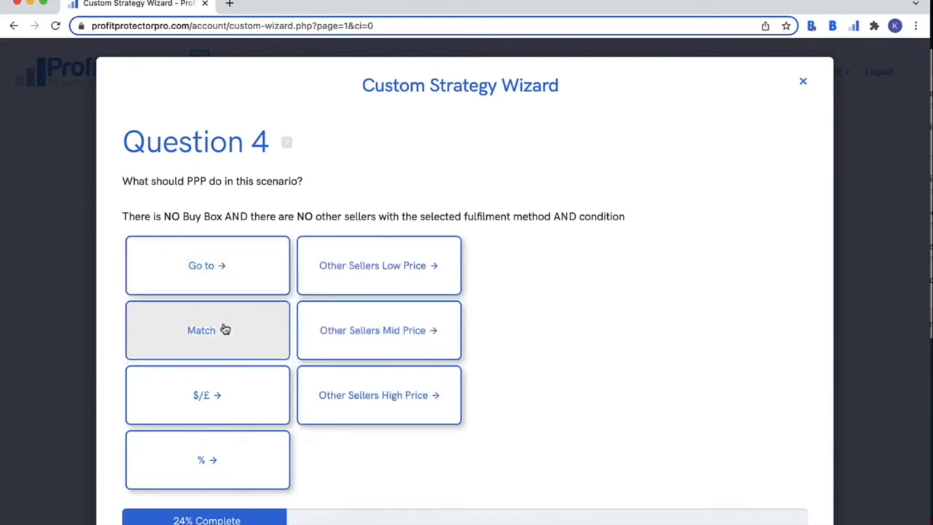
left_click(219, 390)
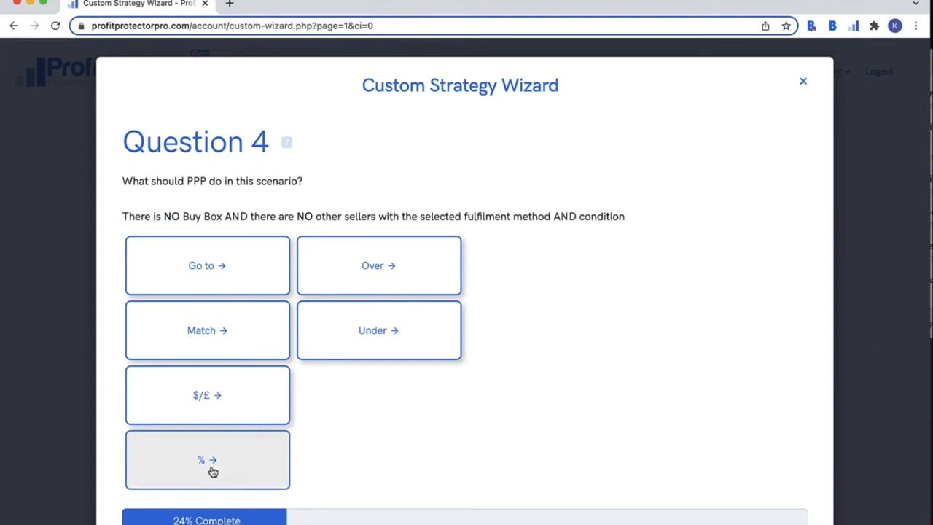
left_click(244, 288)
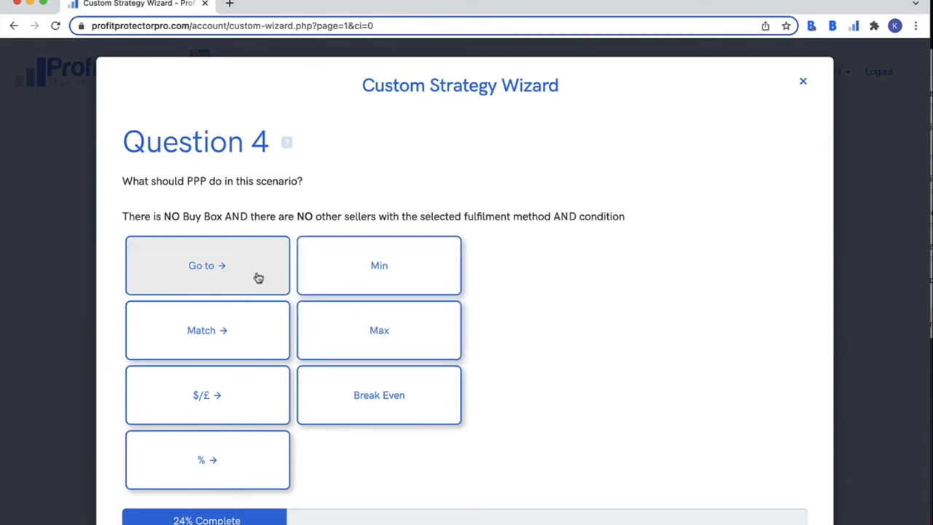
left_click(364, 322)
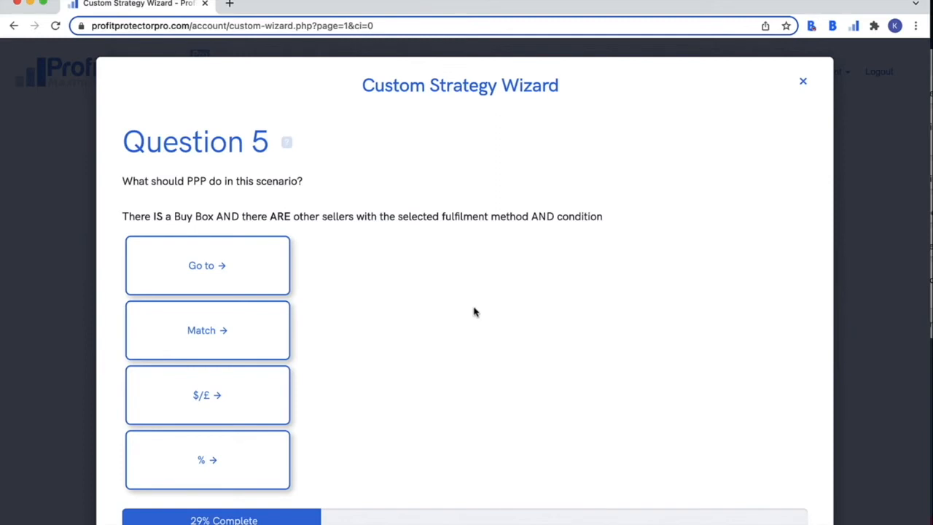
- Answer question 5 with Match, Buy Box, and question 6 with $/£ 5 Over Buy Box, and continue to question 7
left_click(247, 319)
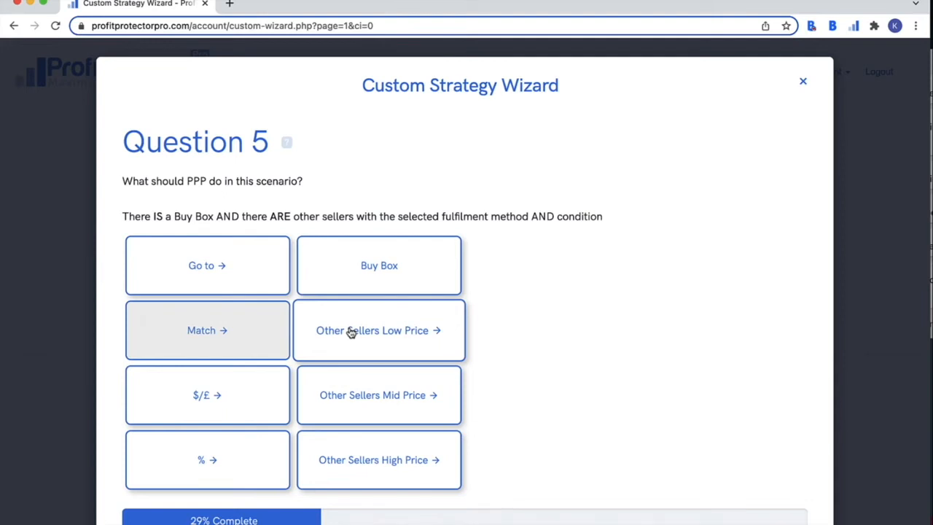
left_click(348, 281)
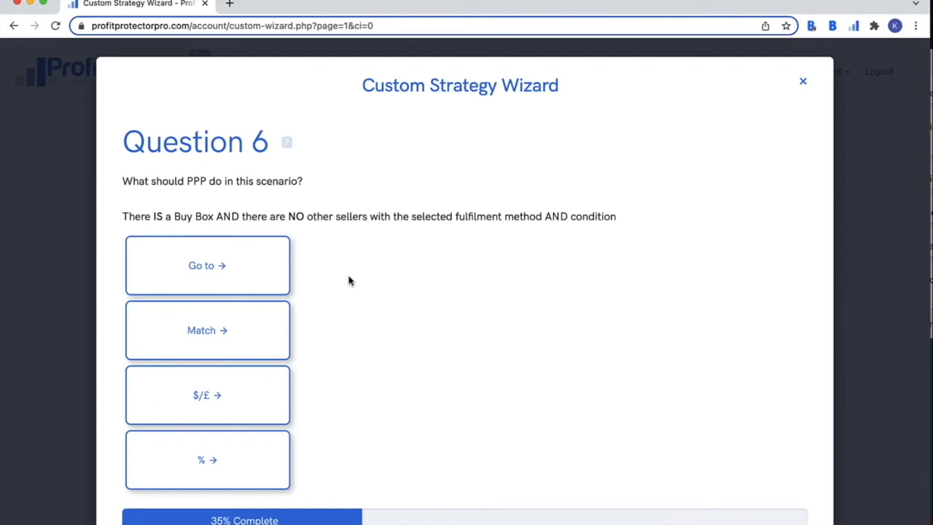
left_click(245, 271)
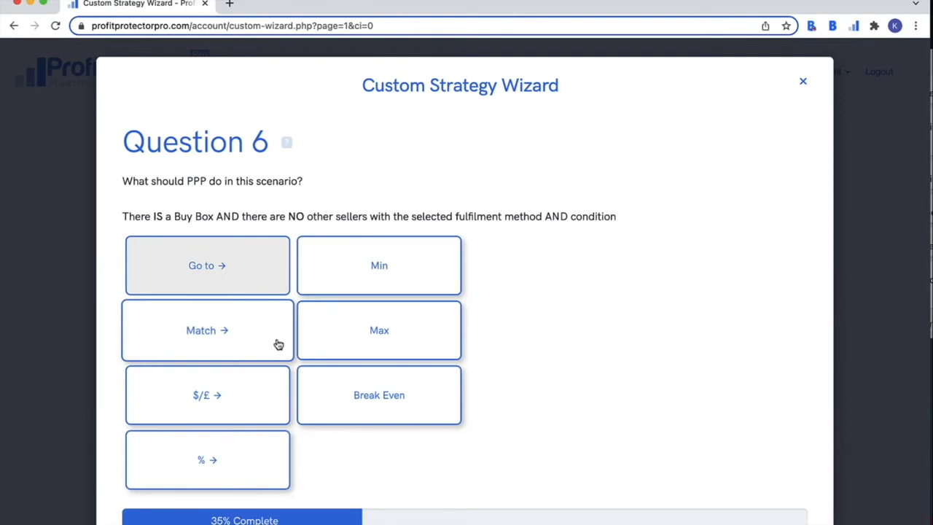
left_click(245, 395)
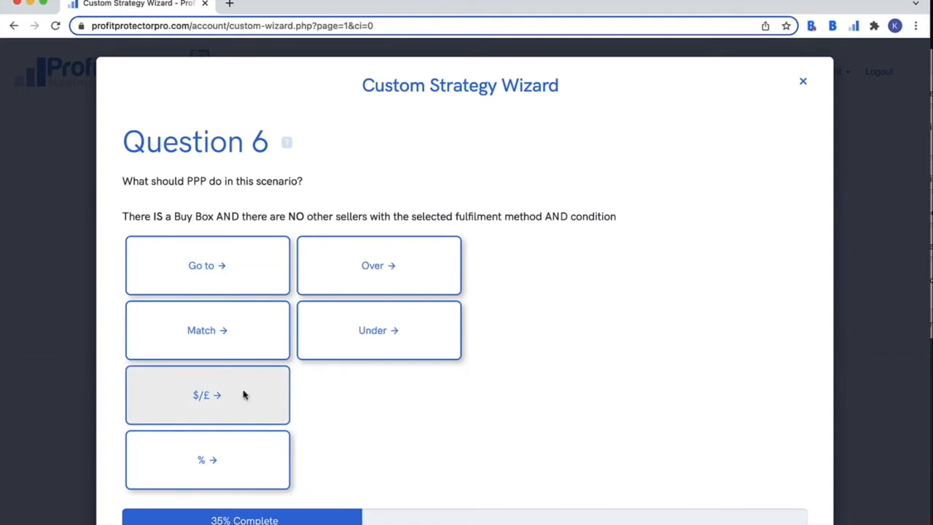
left_click(379, 273)
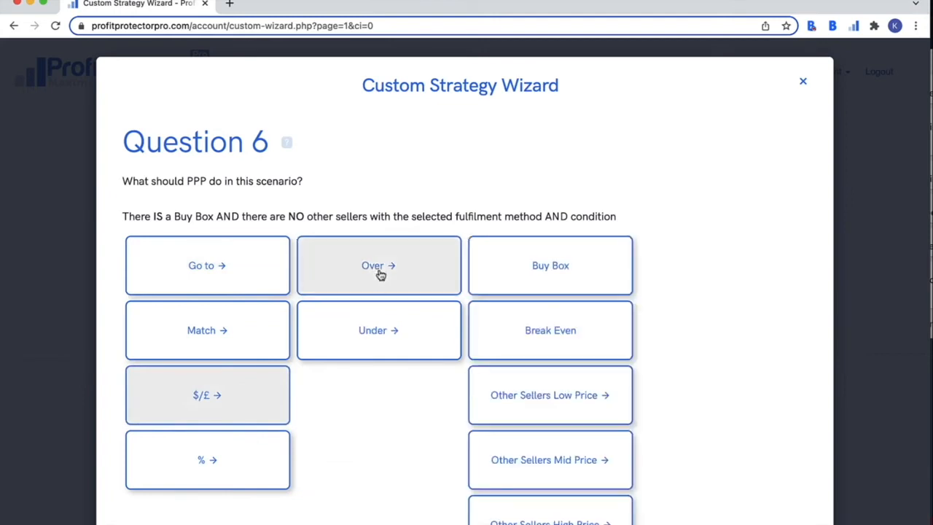
left_click(502, 260)
left_click(514, 274)
type("5")
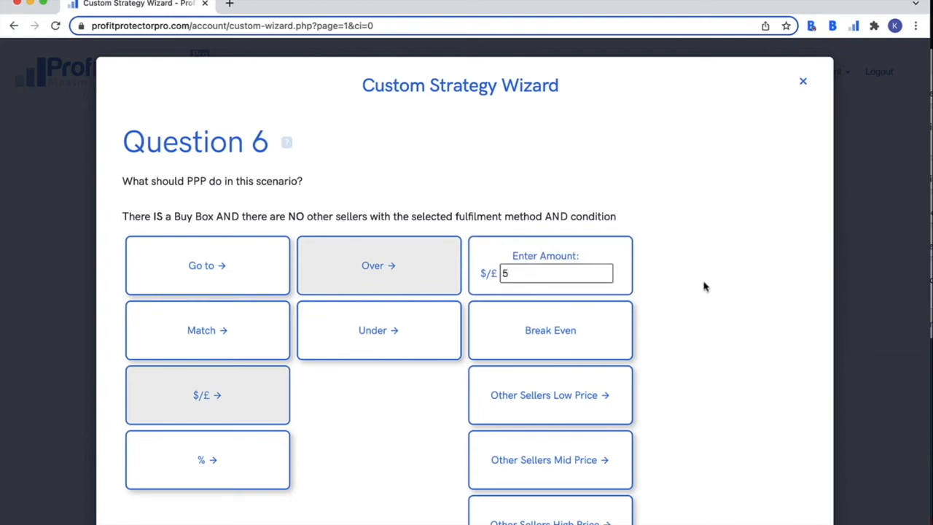
scroll(707, 283, "down", 3)
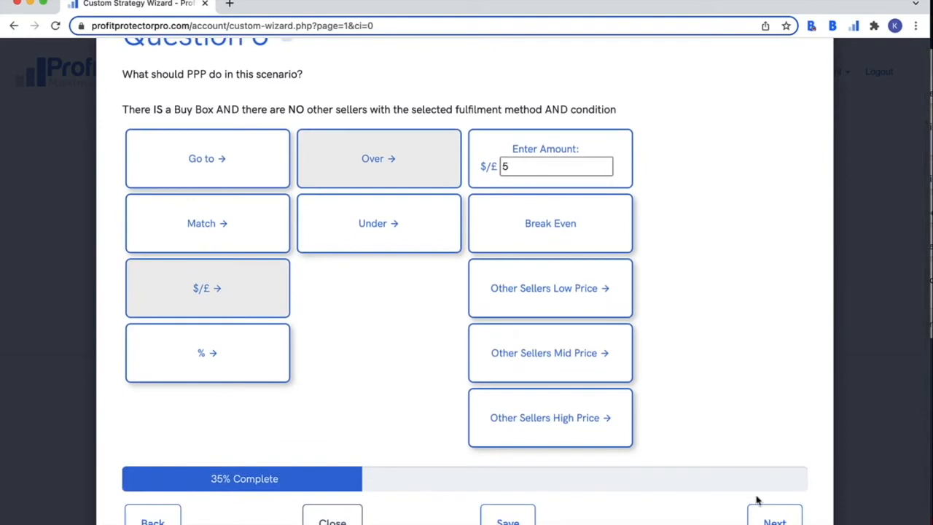
left_click(761, 512)
- Examine the choices offered under Go to, Switch strategy, Match, $/£ and % for when you have the Buy Box
scroll(689, 339, "up", 1)
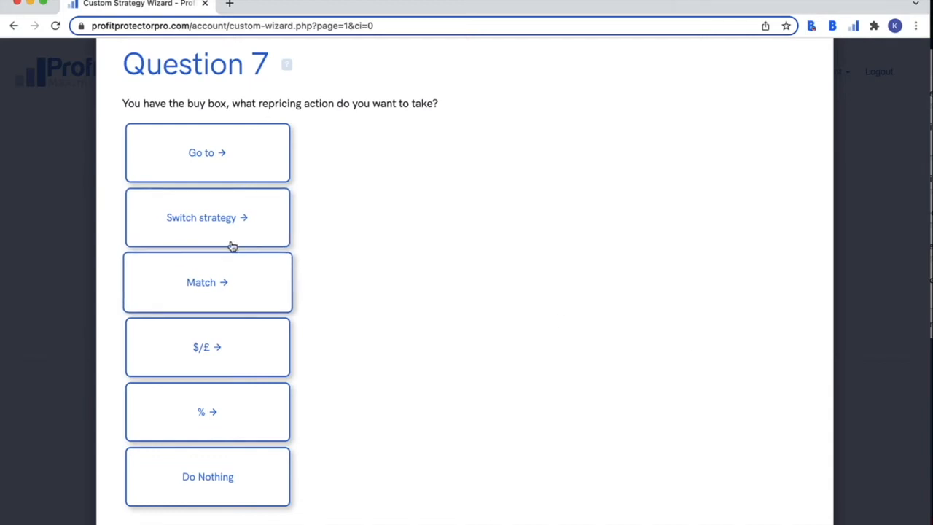
left_click(226, 166)
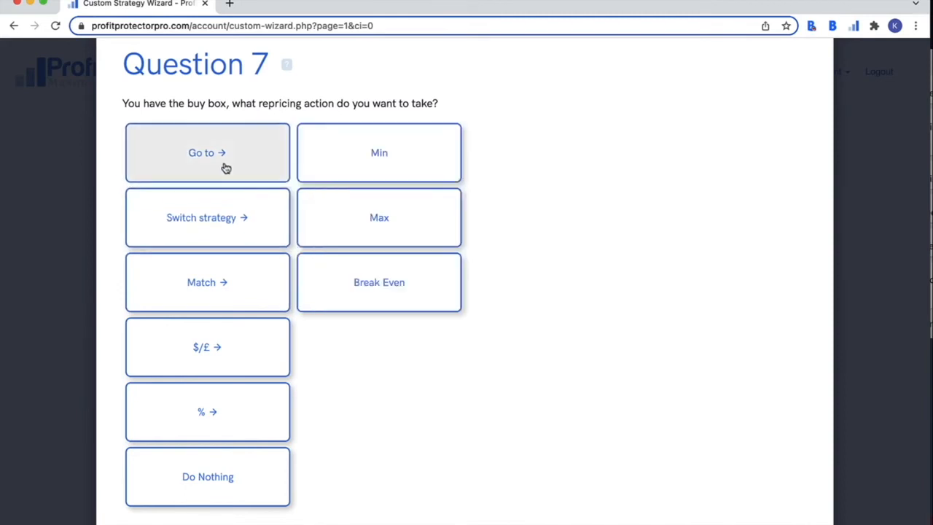
left_click(241, 215)
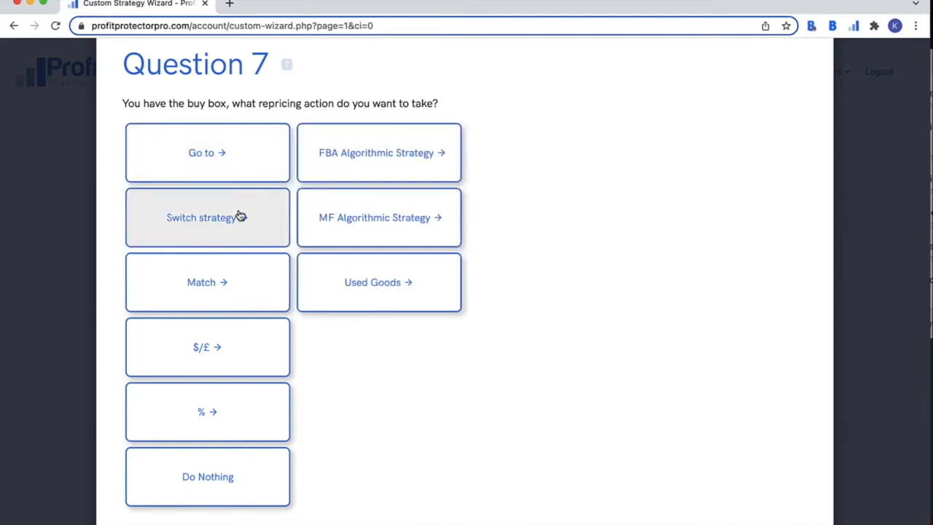
left_click(336, 166)
scroll(523, 285, "down", 3)
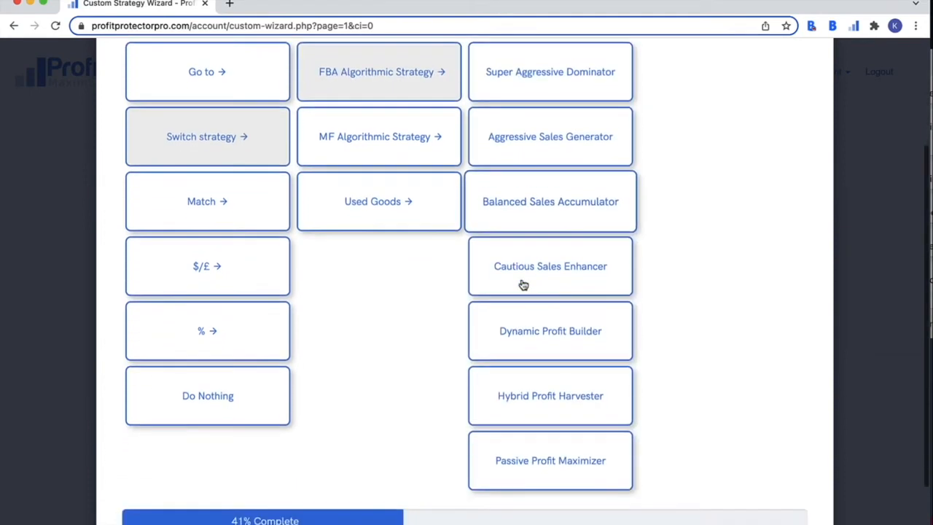
scroll(524, 285, "up", 2)
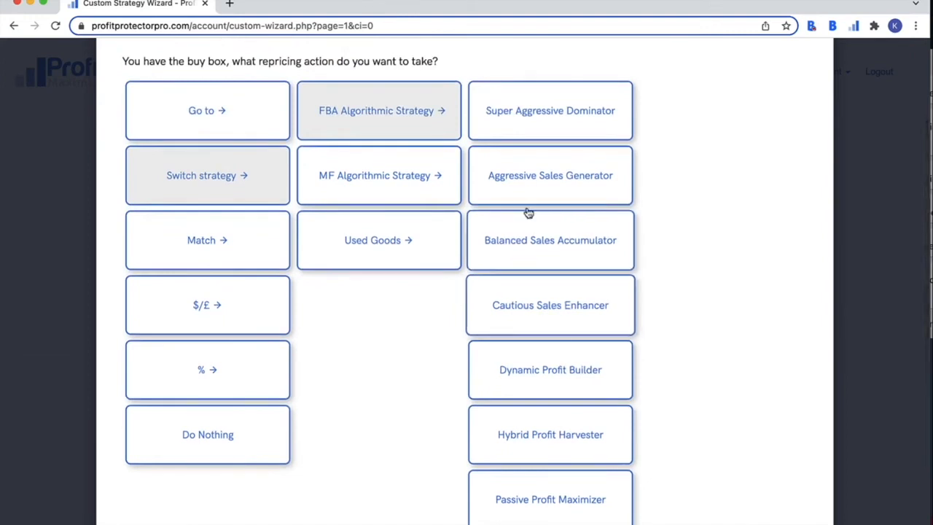
left_click(216, 242)
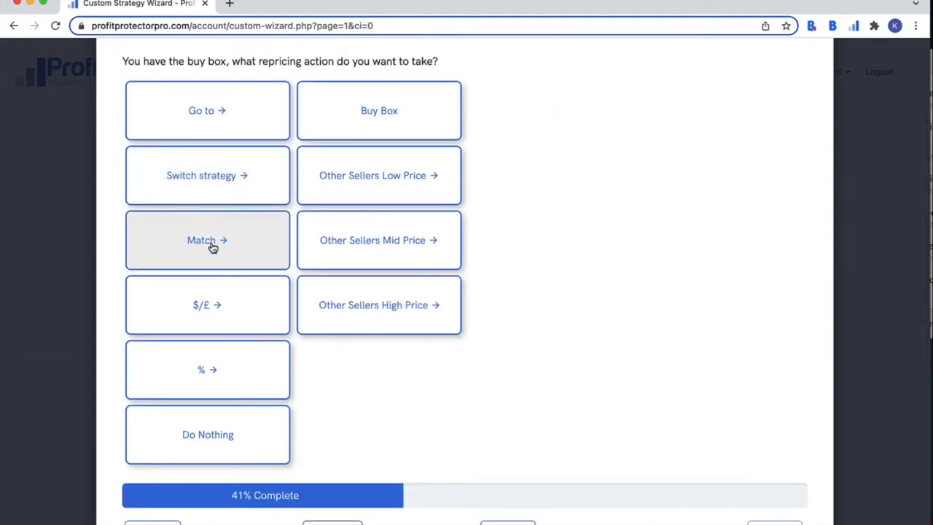
left_click(215, 304)
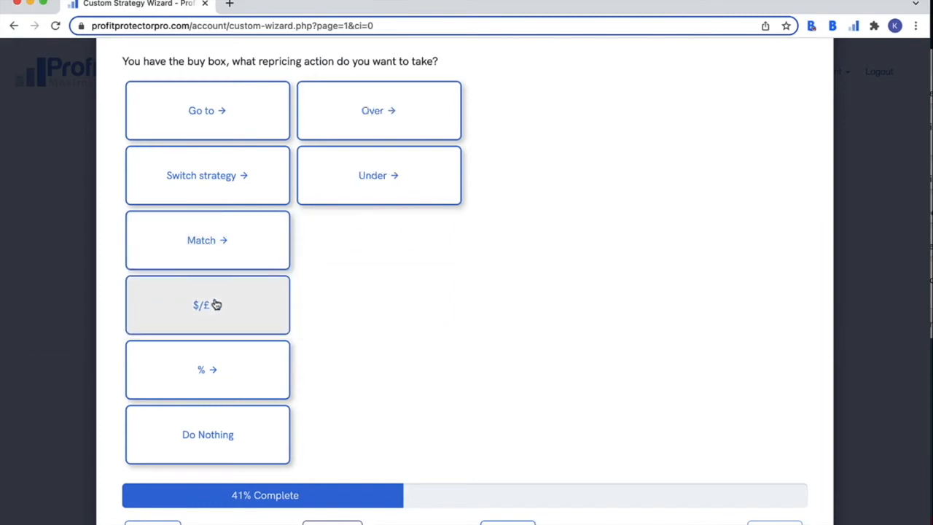
left_click(207, 368)
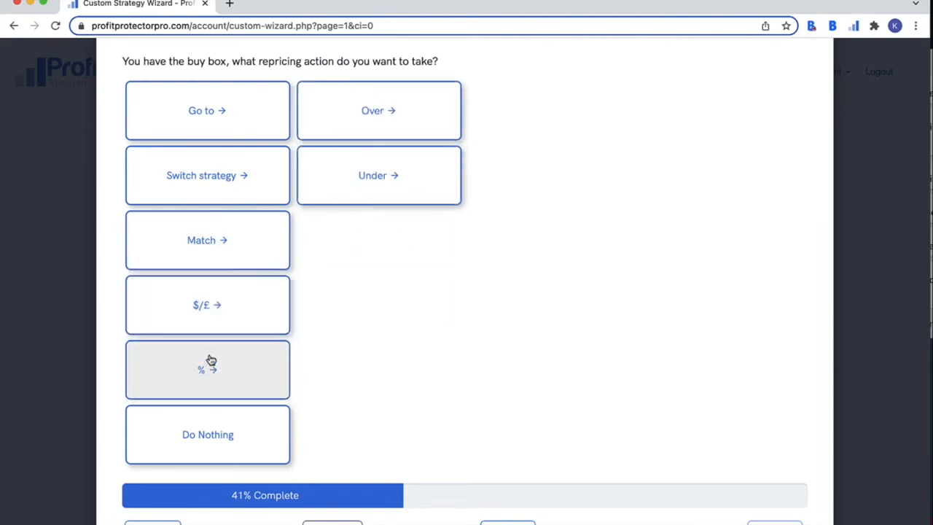
left_click(355, 108)
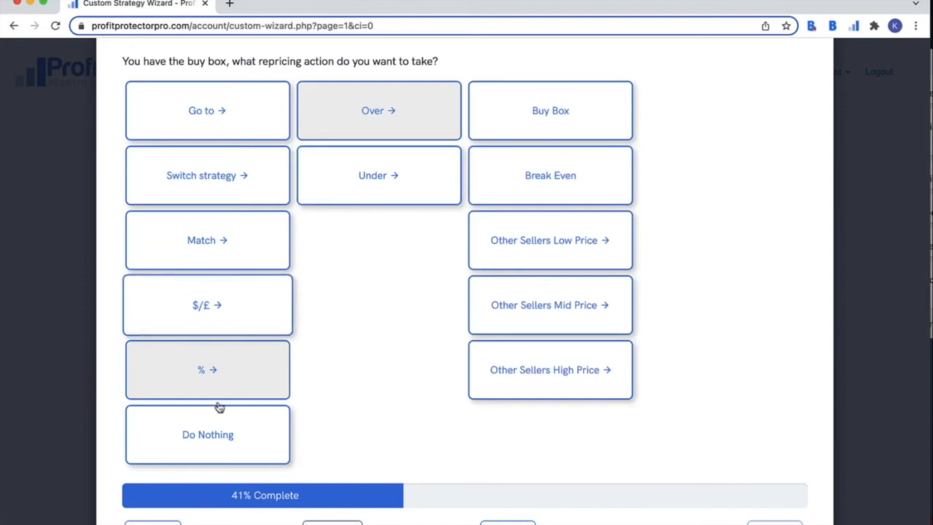
- Answer question 7 with Go to, Min, and finish the wizard early without setting up automations
left_click(227, 130)
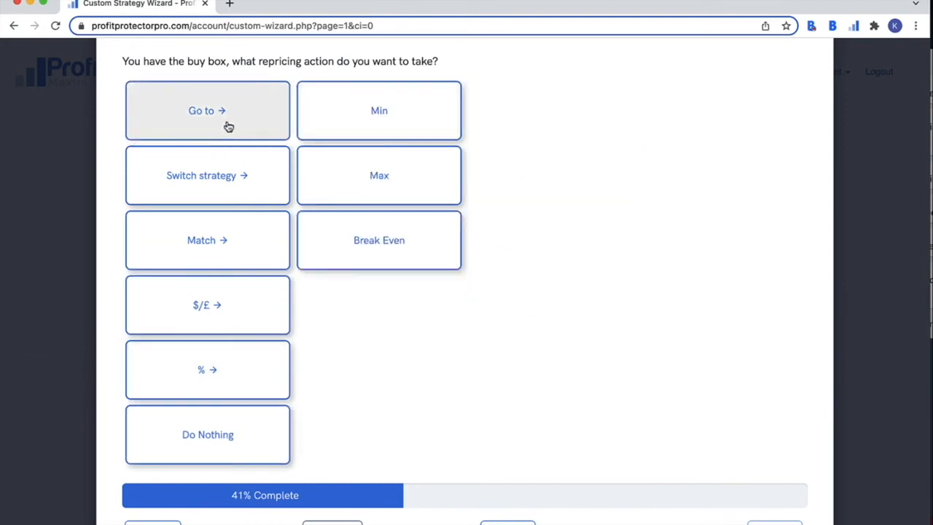
left_click(335, 120)
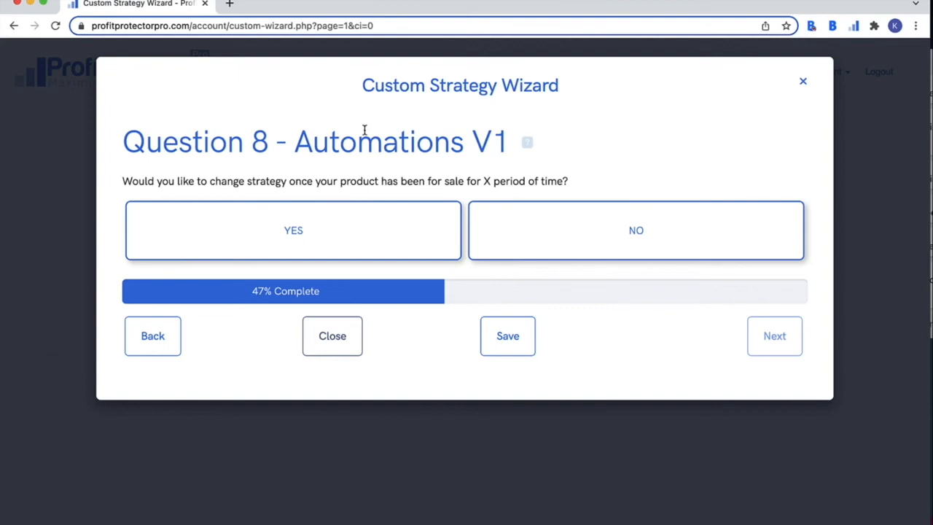
left_click(508, 335)
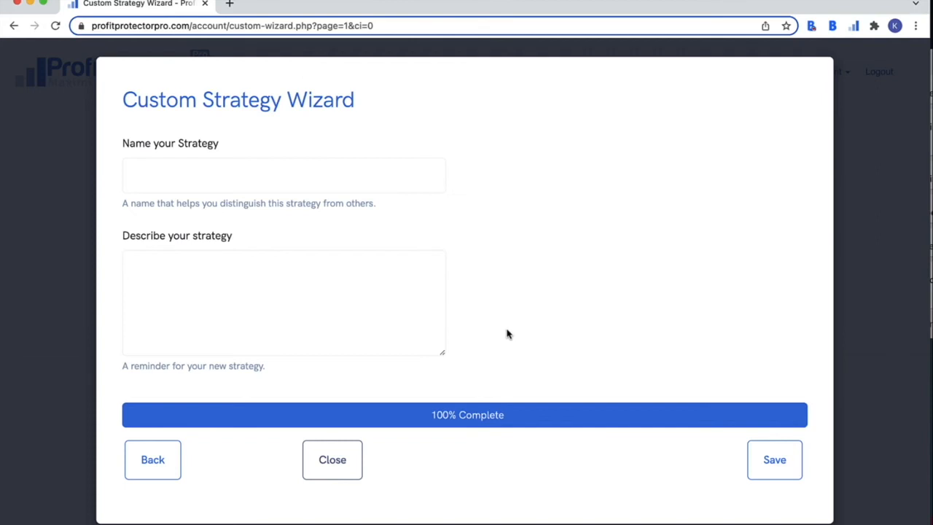
- Name the strategy "Webinar test", describe it as "test", and save it
left_click(395, 189)
type("Webinar test")
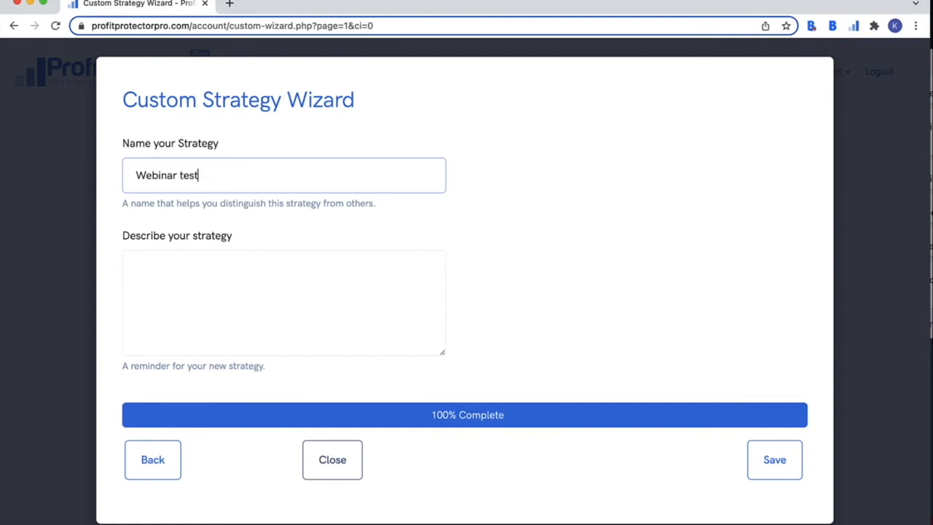
left_click(277, 276)
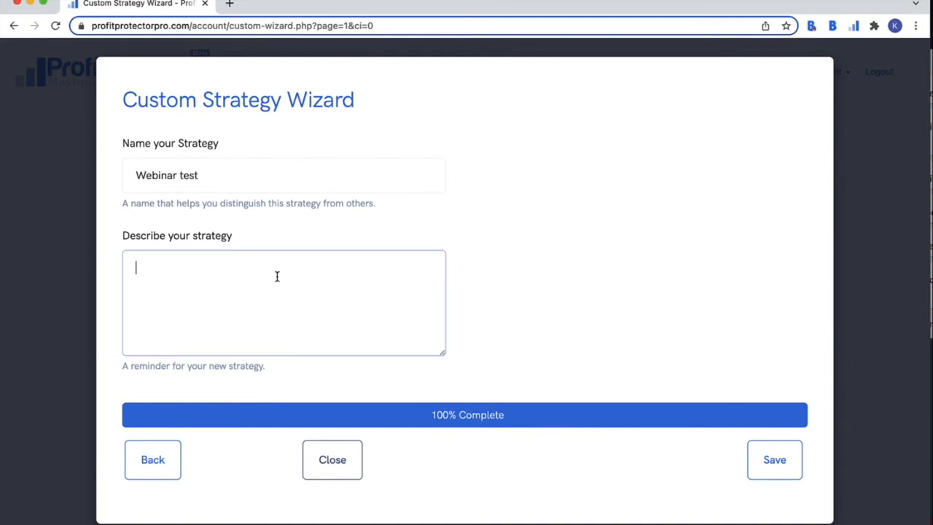
type("test")
left_click(761, 459)
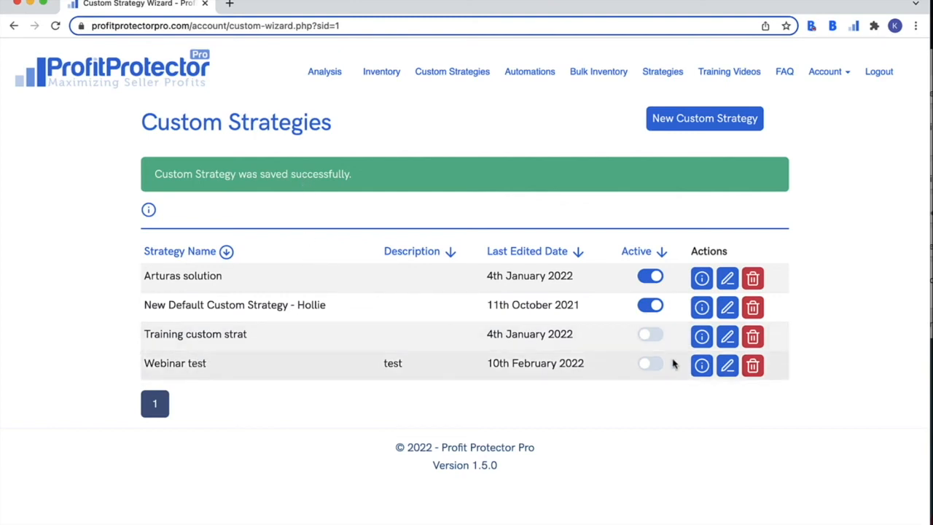
- Review the Webinar test strategy's summary of questions and answers, and close it
left_click(701, 365)
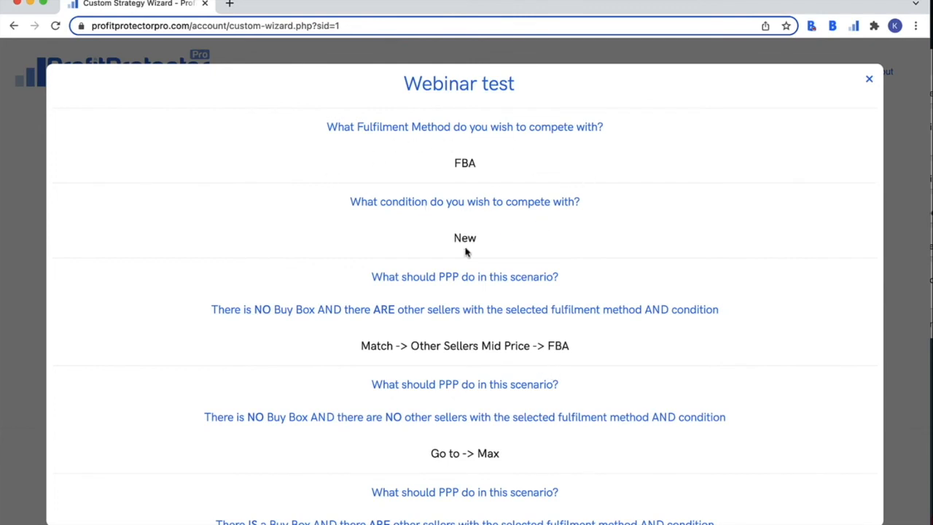
scroll(477, 371, "down", 2)
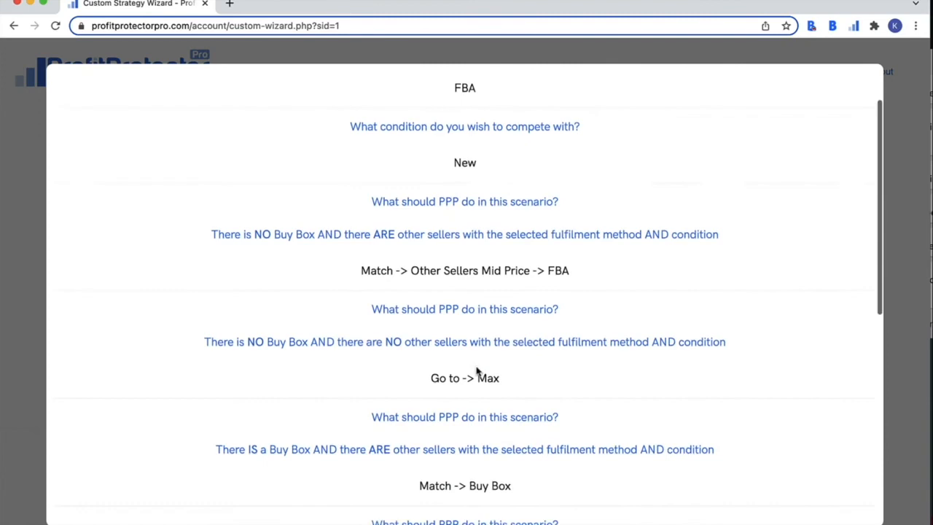
scroll(478, 354, "down", 5)
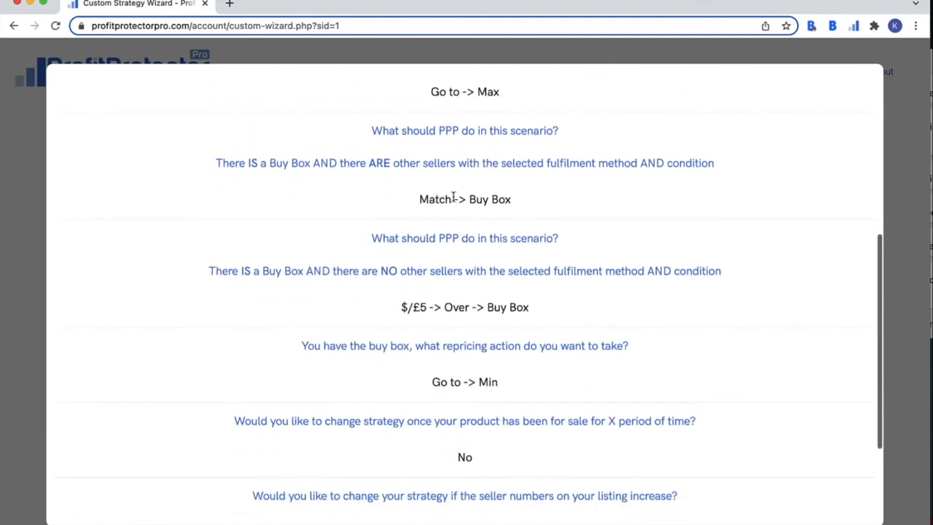
scroll(498, 309, "down", 3)
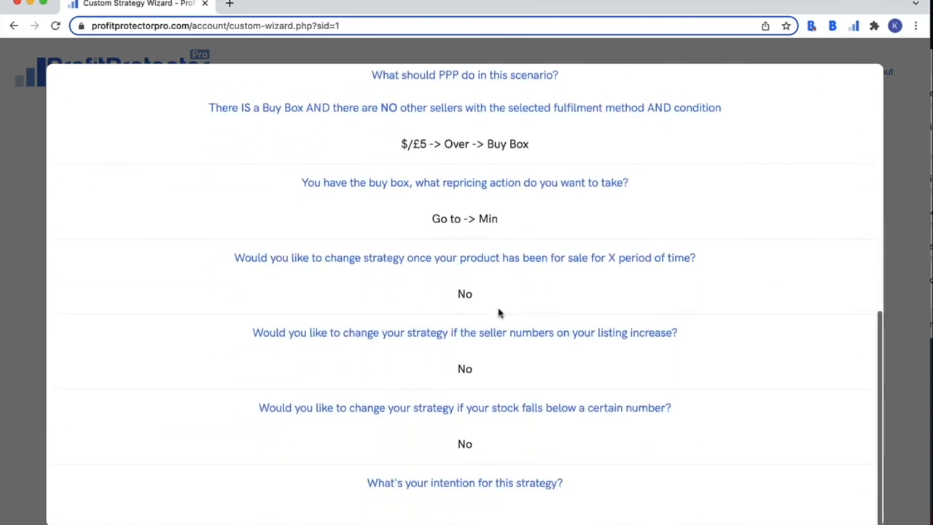
scroll(498, 309, "up", 10)
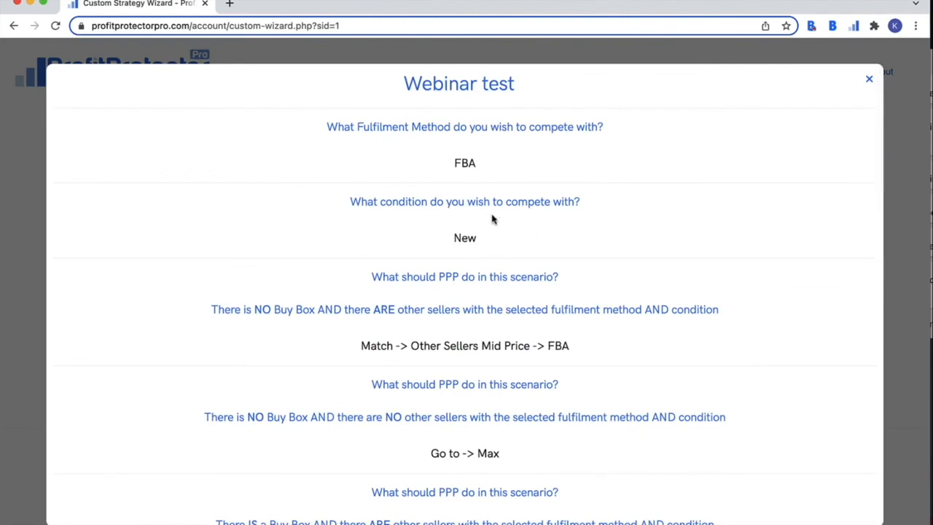
scroll(489, 313, "down", 6)
scroll(488, 317, "down", 2)
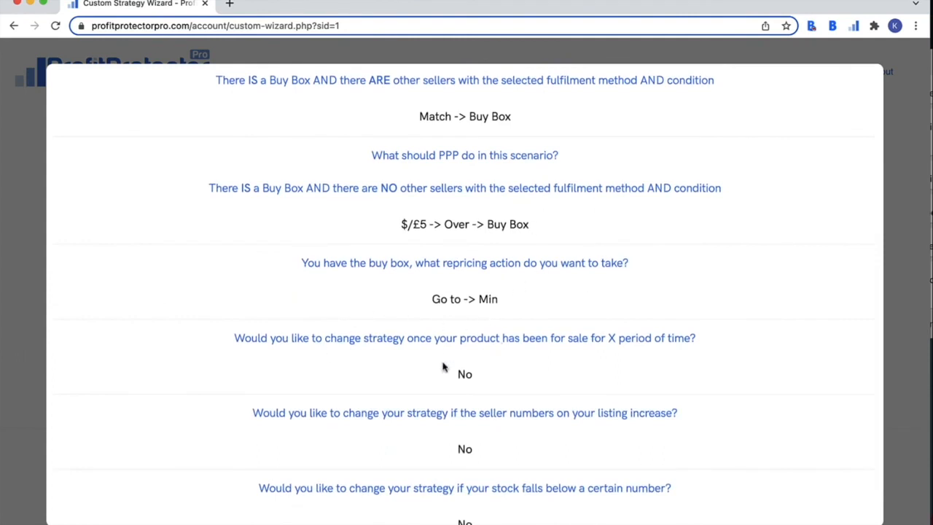
scroll(816, 113, "up", 10)
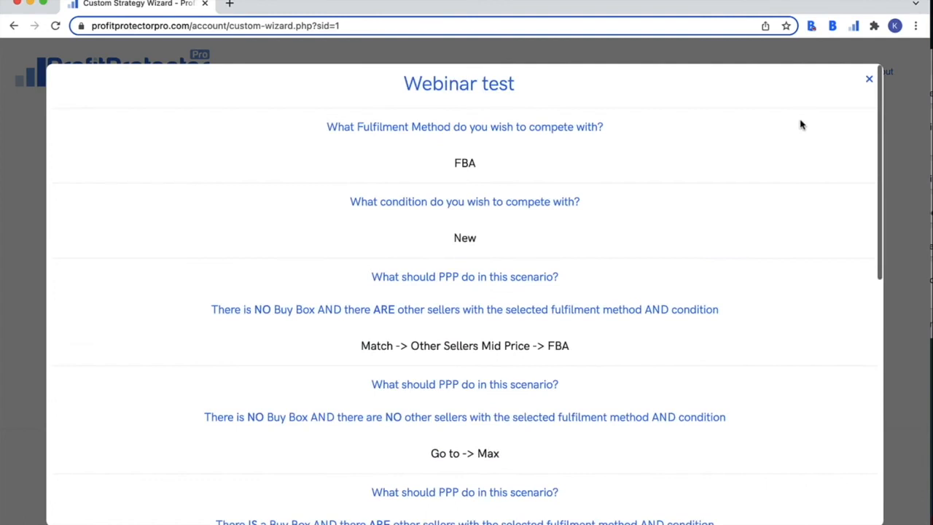
left_click(866, 80)
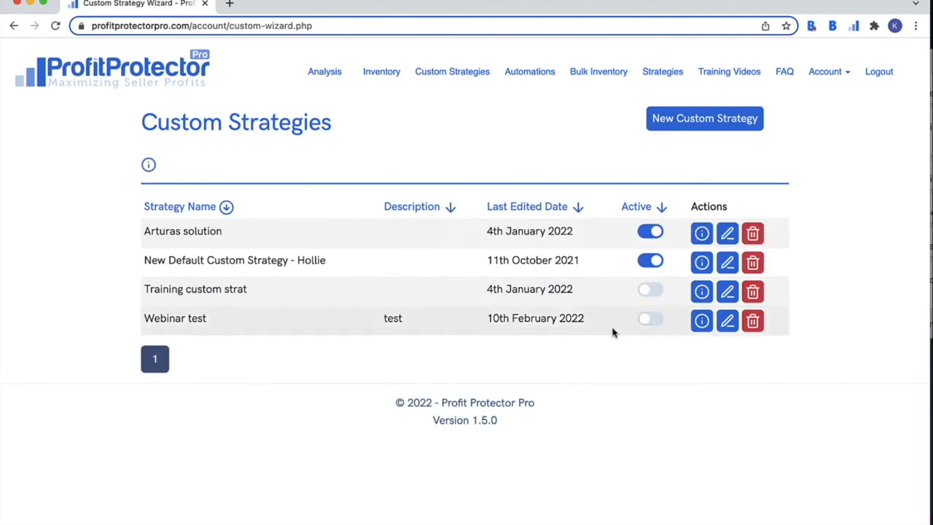
- Make the Webinar test strategy active and go to the inventory
left_click(650, 321)
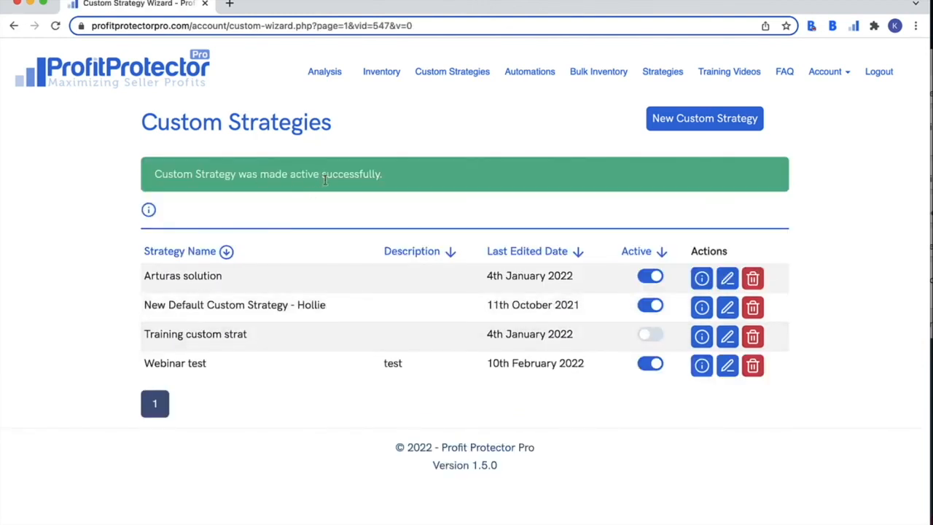
left_click(374, 76)
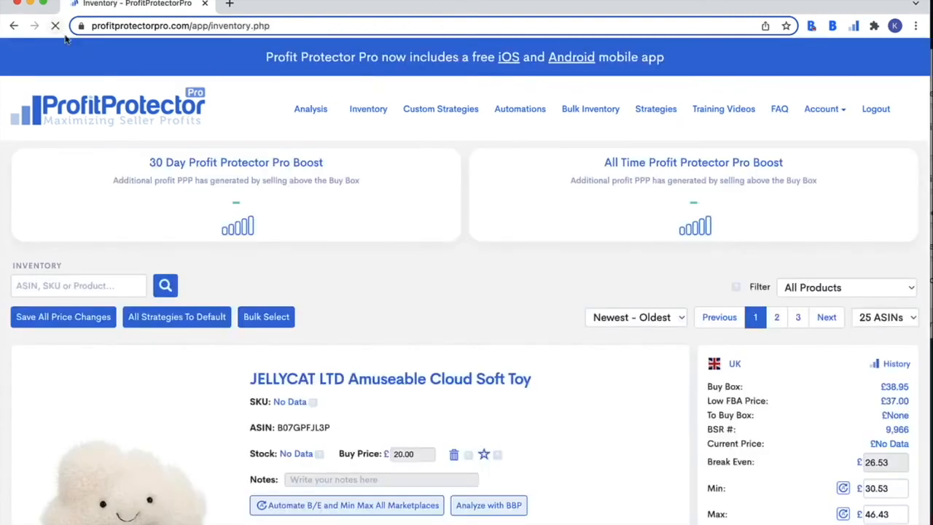
- Look through the repricing strategies available for the JELLYCAT Amuseable Cloud Soft Toy, and return to the custom strategies list
scroll(441, 285, "down", 5)
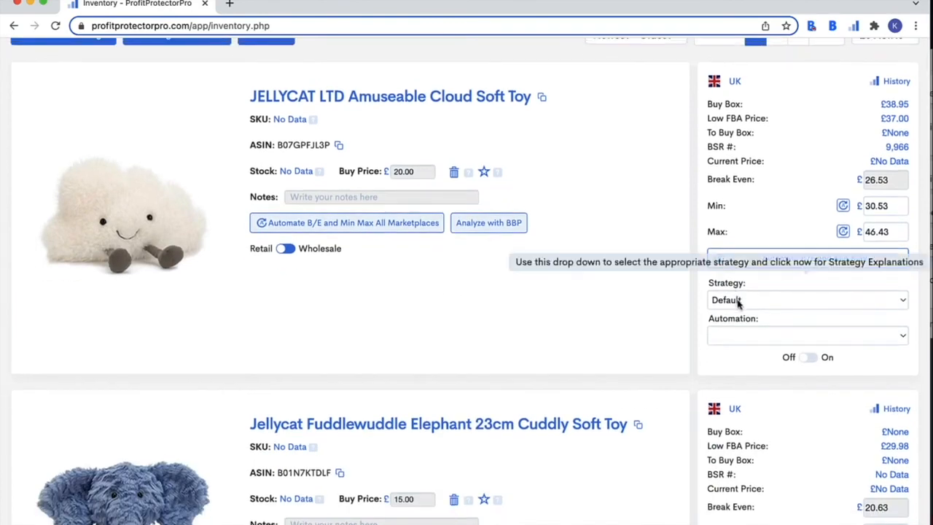
left_click(736, 301)
scroll(760, 448, "down", 4)
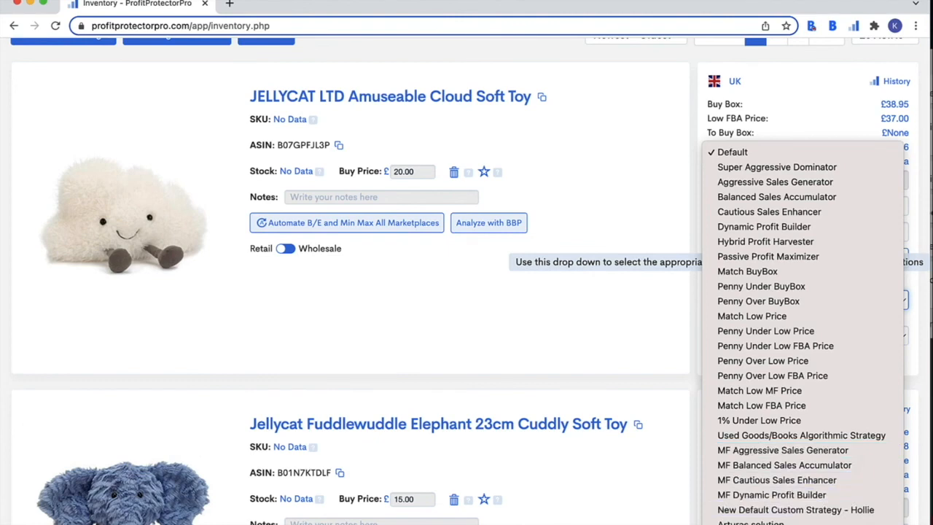
left_click(604, 406)
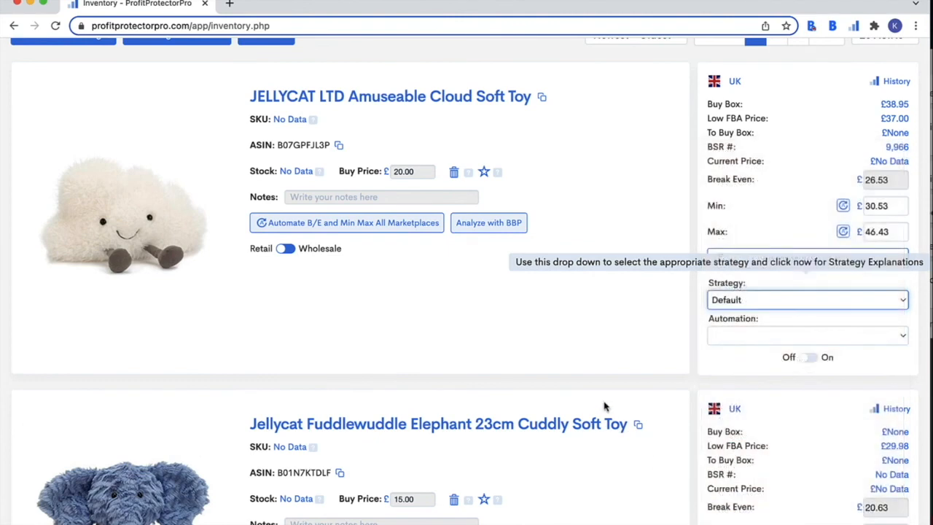
scroll(604, 405, "up", 2)
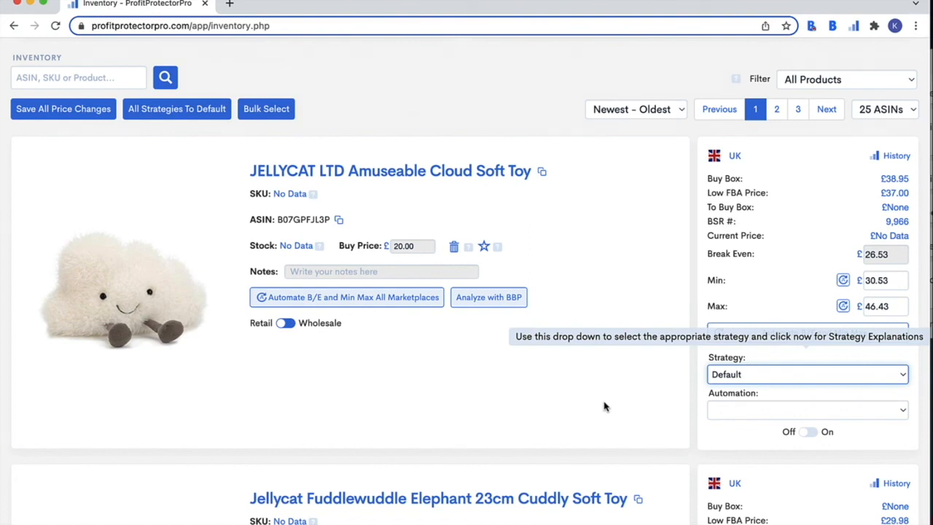
scroll(604, 406, "up", 5)
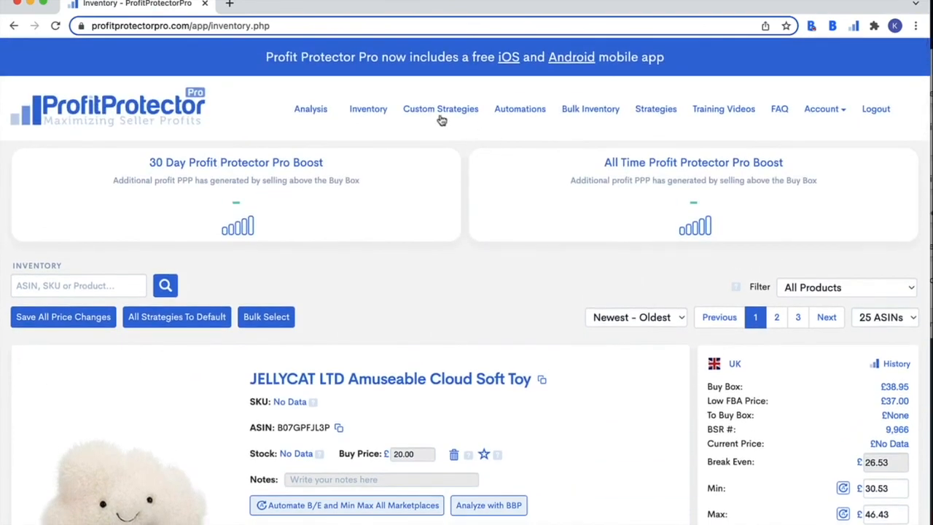
left_click(440, 112)
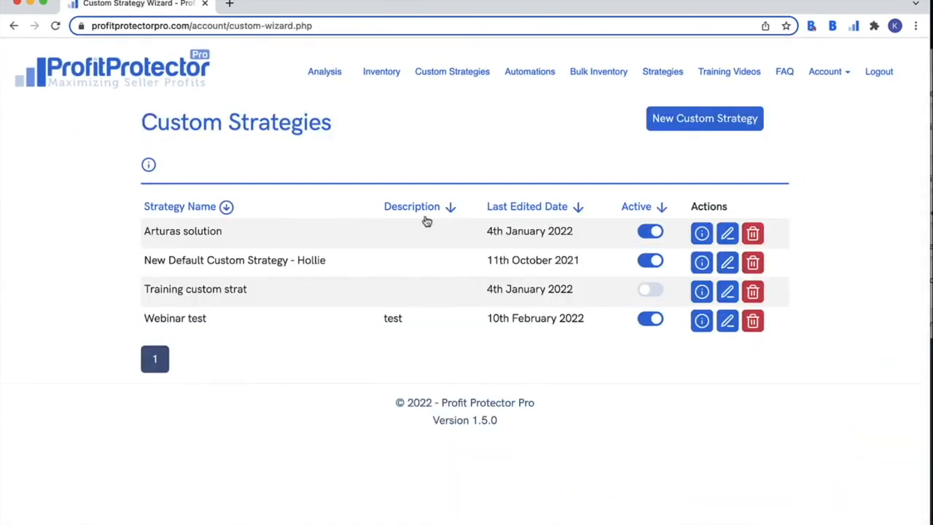